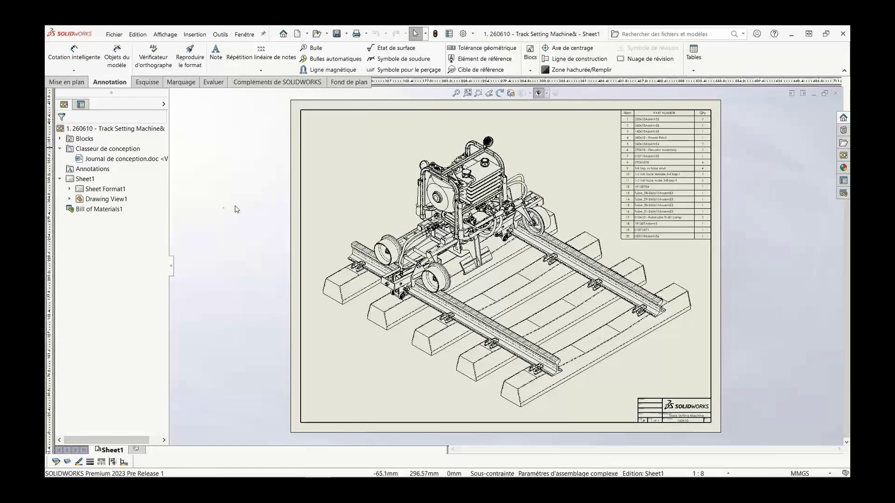
# - Expand Drawing View1 down to the assembly's components and open the drawing of the 260610 - Power Pack component
pyautogui.click(70, 199)
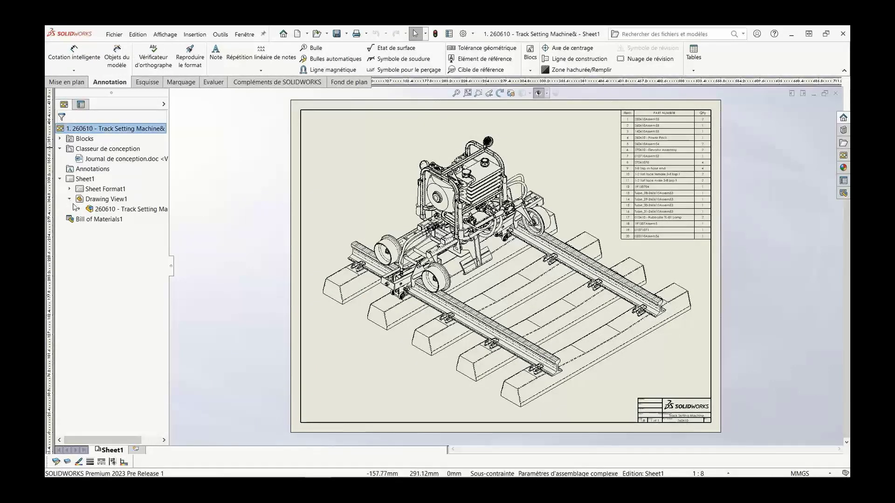
pyautogui.click(79, 210)
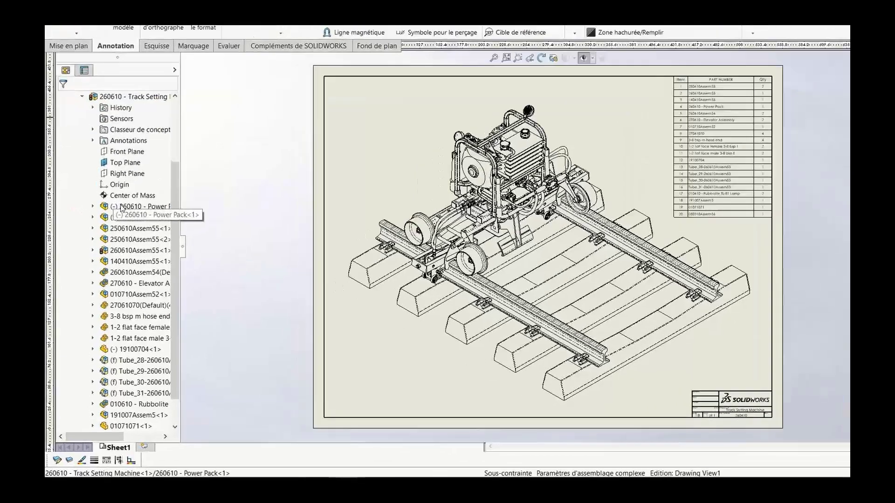
pyautogui.rightClick(116, 230)
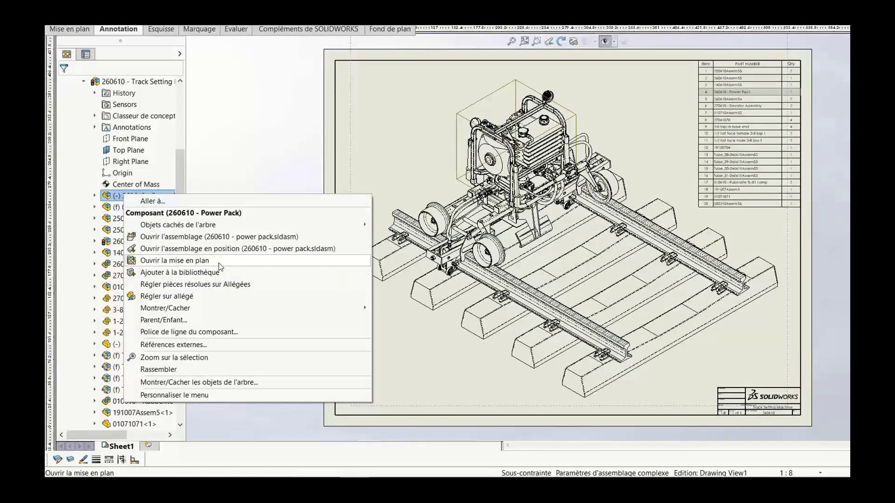
pyautogui.click(220, 264)
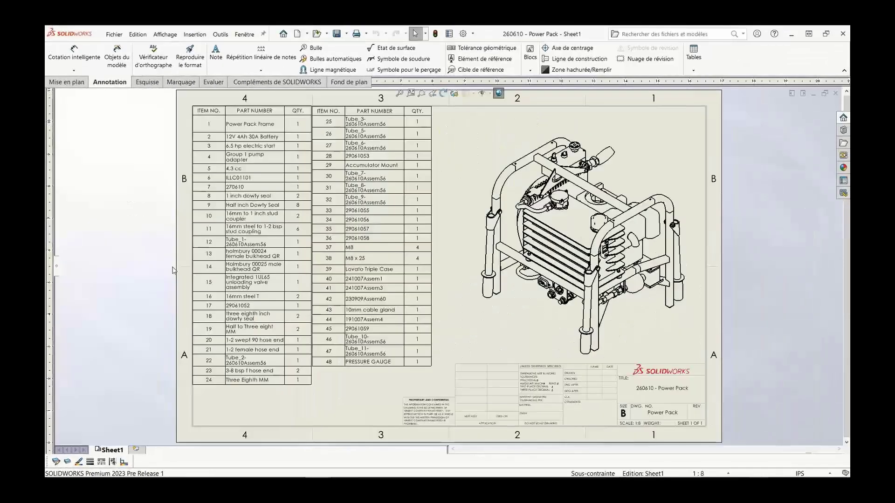
# - Open the drawing of the Power Pack Frame directly from item 1 in the bill of materials
pyautogui.click(196, 240)
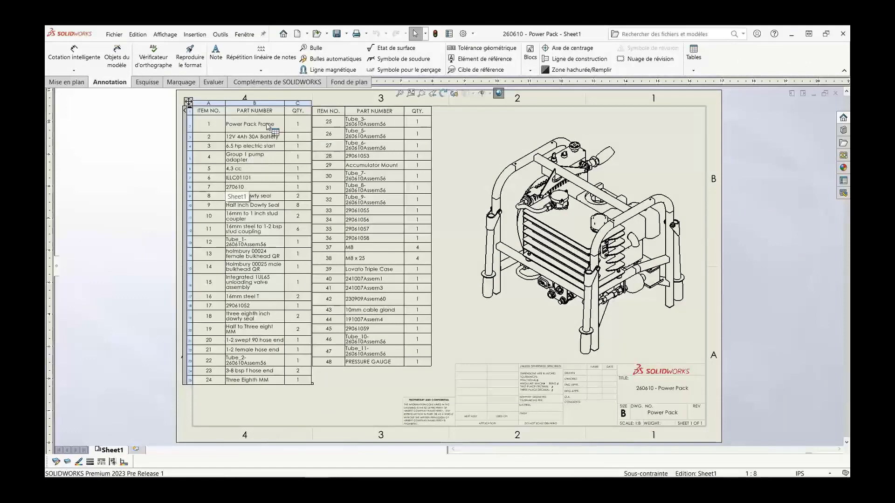
pyautogui.rightClick(268, 126)
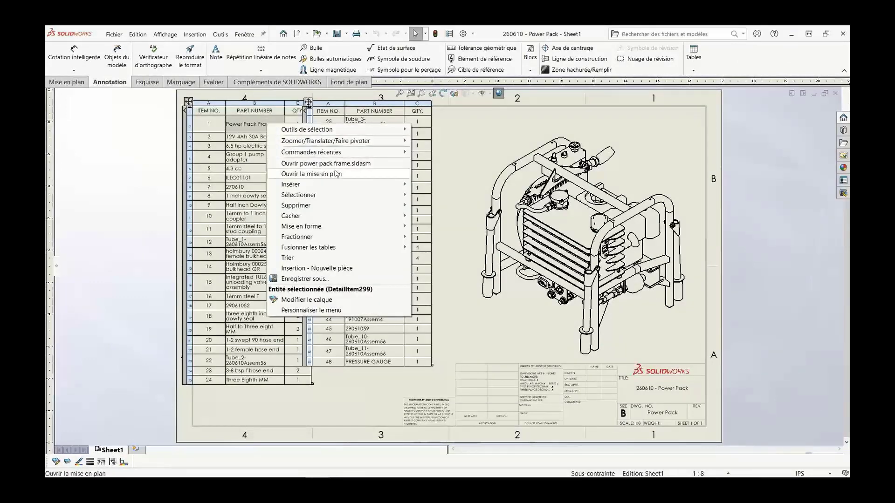
pyautogui.click(355, 174)
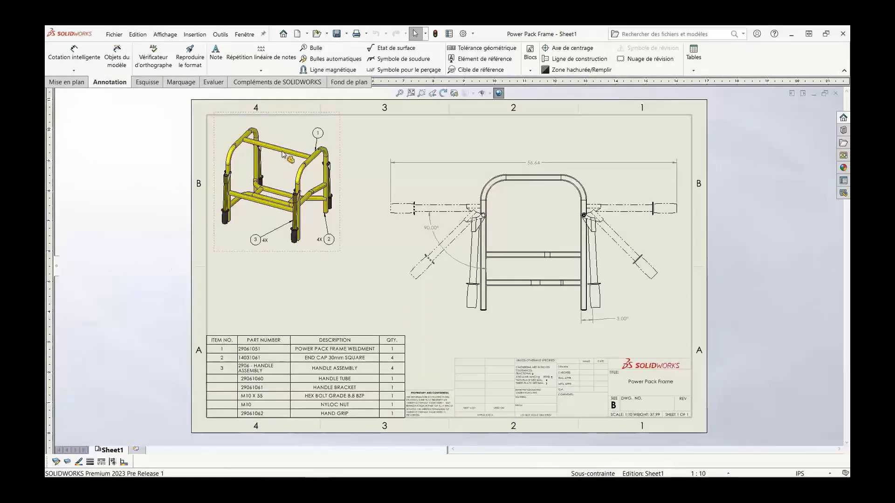
# - Open the drawing of frame weldment 29061051 from the isometric view and tile the open drawing windows vertically
pyautogui.rightClick(284, 151)
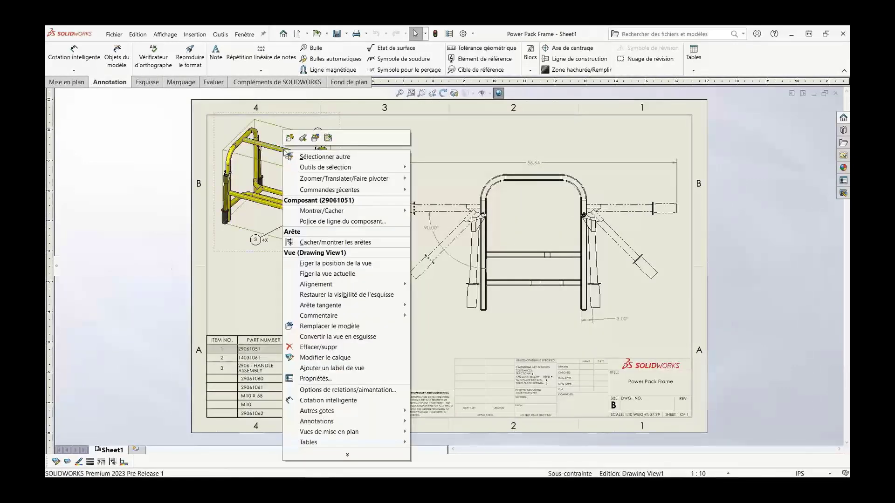
pyautogui.click(329, 138)
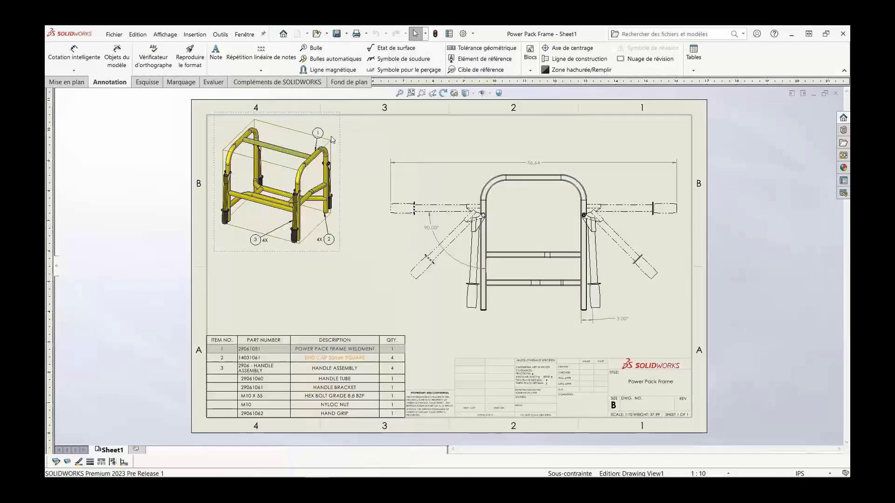
pyautogui.click(251, 36)
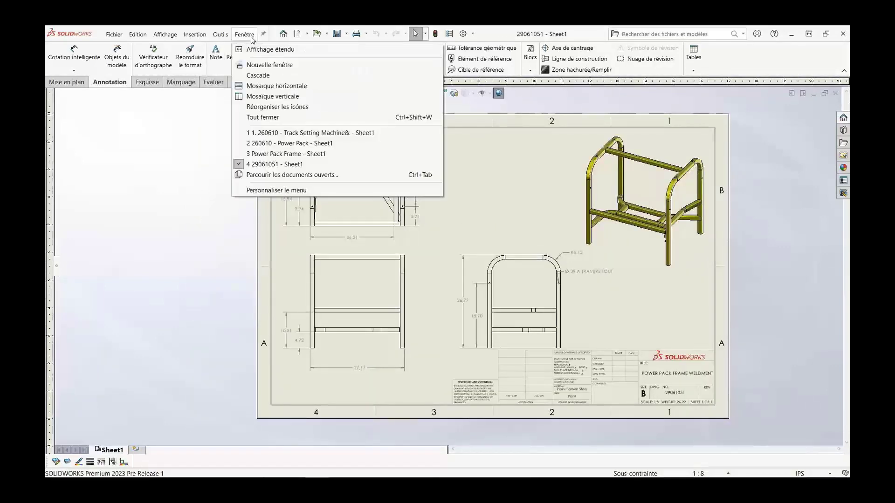
pyautogui.click(270, 95)
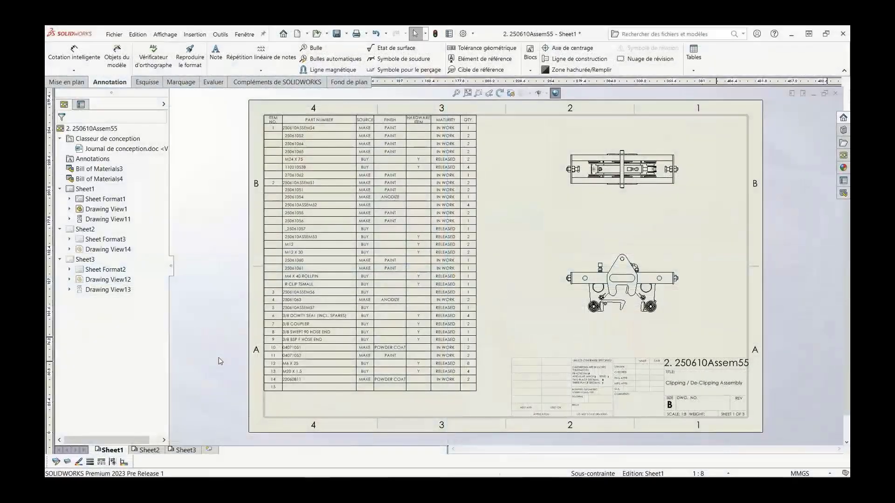
# - Enter GRAISSE as the part number of item 15 in the bill of materials on Sheet1
pyautogui.press('z')
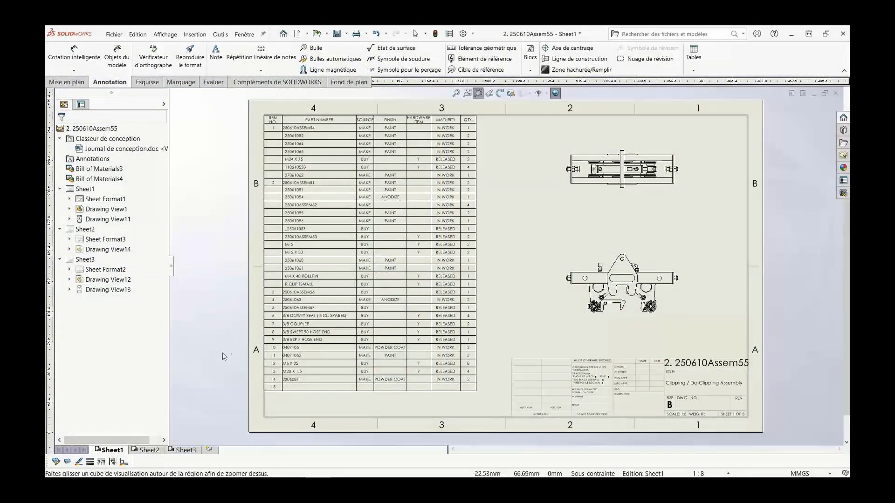
pyautogui.moveTo(250, 304)
pyautogui.mouseDown()
pyautogui.moveTo(355, 366)
pyautogui.moveTo(484, 412)
pyautogui.moveTo(497, 408)
pyautogui.mouseUp()
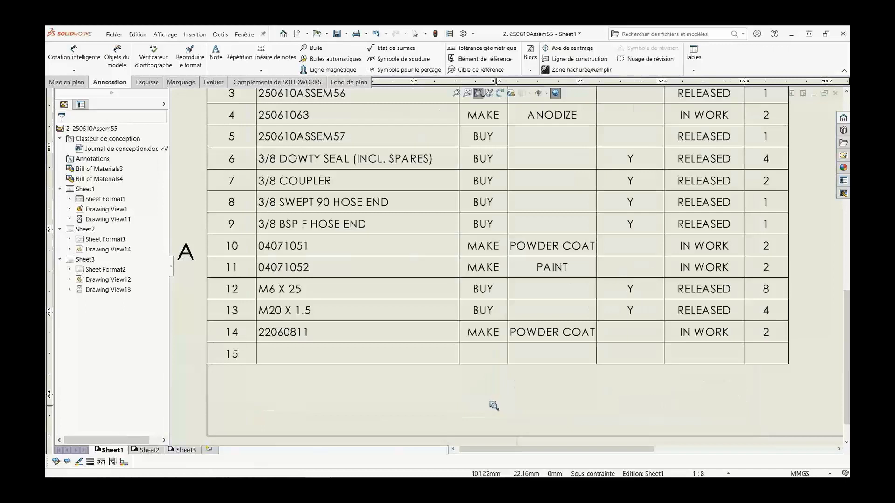
pyautogui.press('Escape')
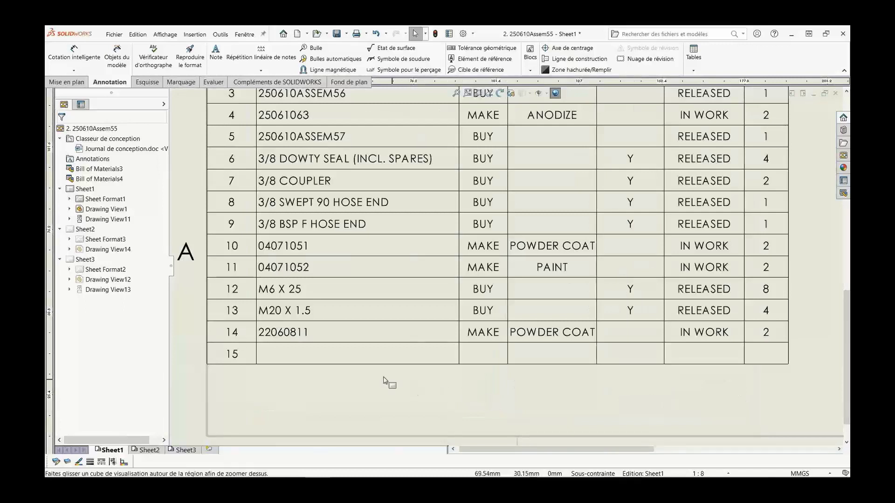
pyautogui.doubleClick(299, 358)
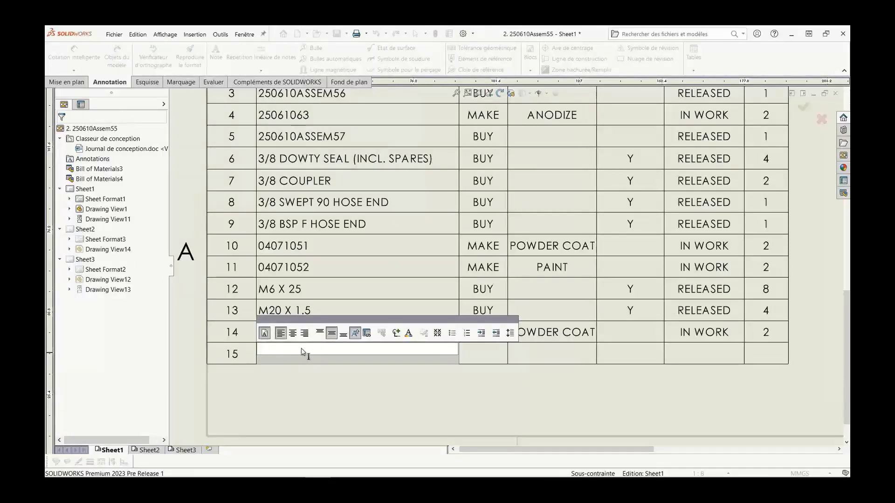
pyautogui.write('GRAISSE')
pyautogui.press('Tab')
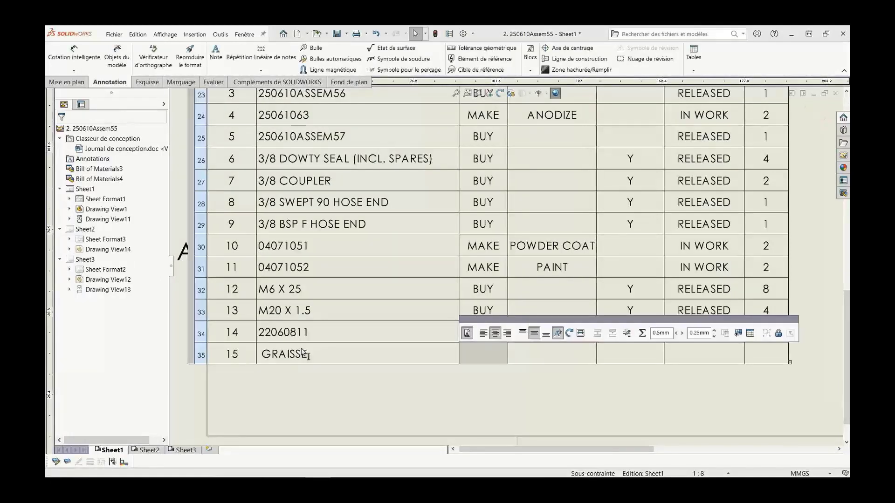
# - Set item 15's source to ACHETÉ and its maturity to RELEASED in the bill of materials
pyautogui.write('ACHETÉ')
pyautogui.press('Tab')
pyautogui.press('Tab')
pyautogui.press('Tab')
pyautogui.write('RELEASE')
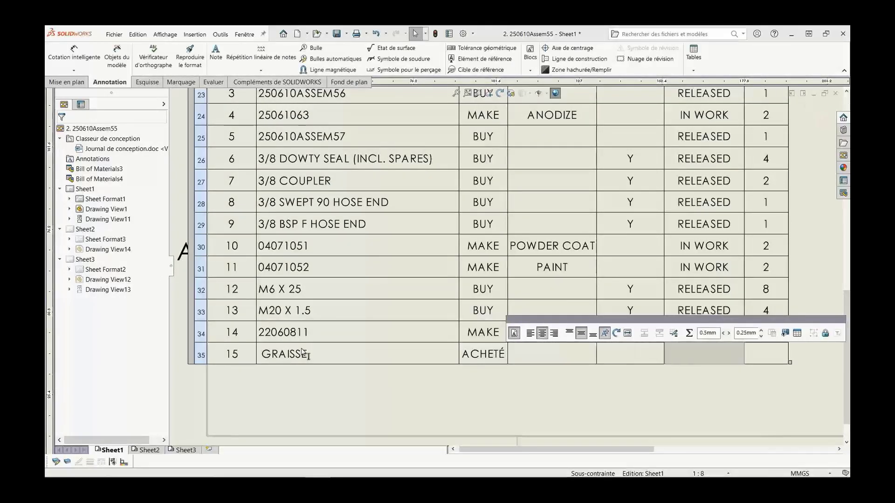
pyautogui.write('D')
pyautogui.press('Return')
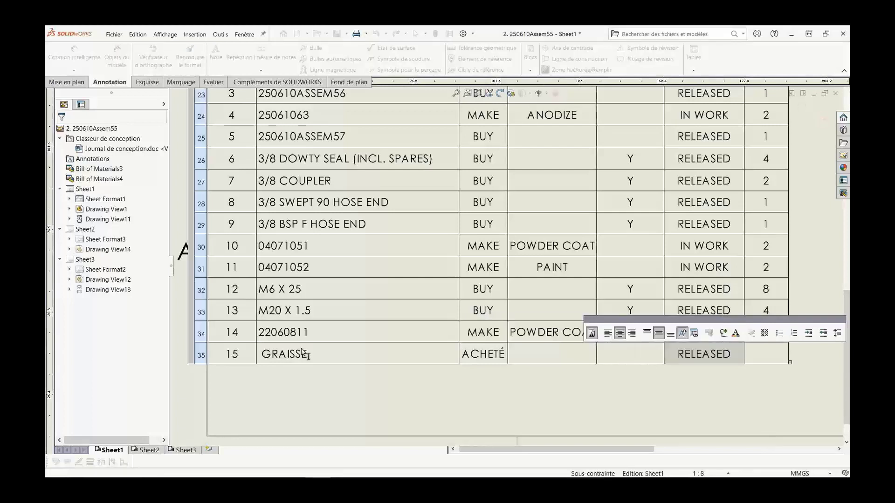
pyautogui.click(390, 401)
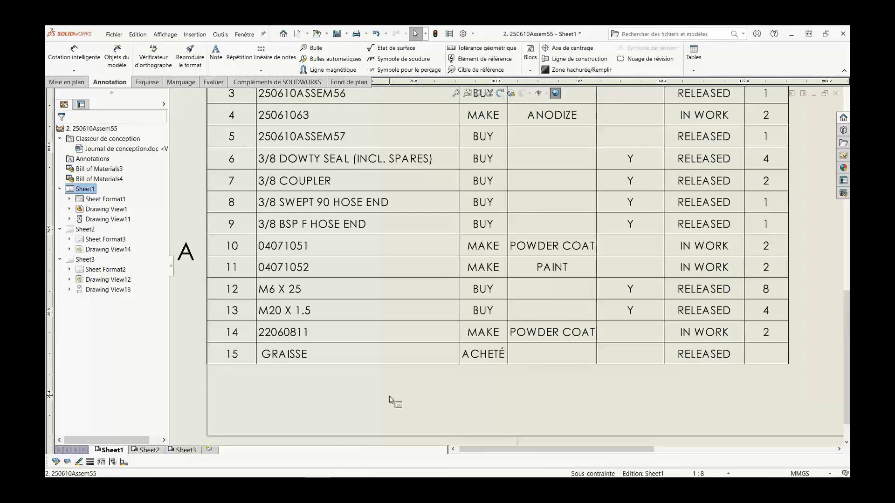
# - Check whether the part number cells of items 4 and 15 are linked to an external model, leaving both unchanged
pyautogui.click(368, 340)
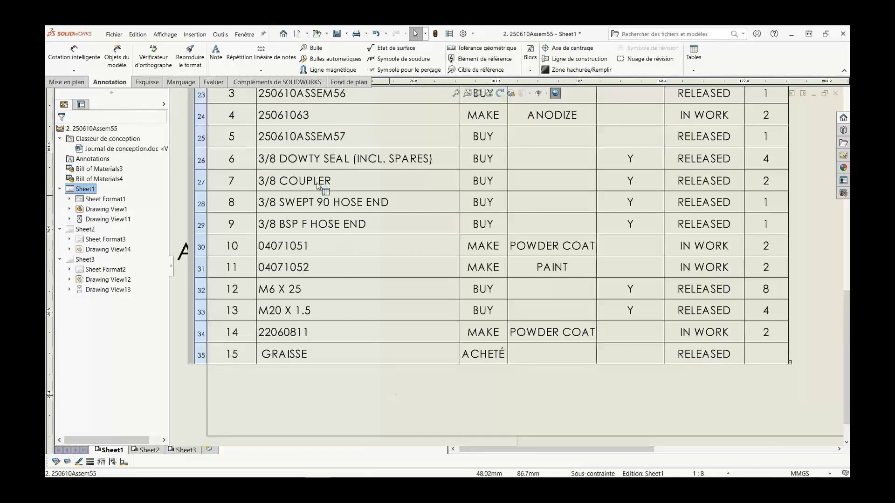
pyautogui.doubleClick(289, 119)
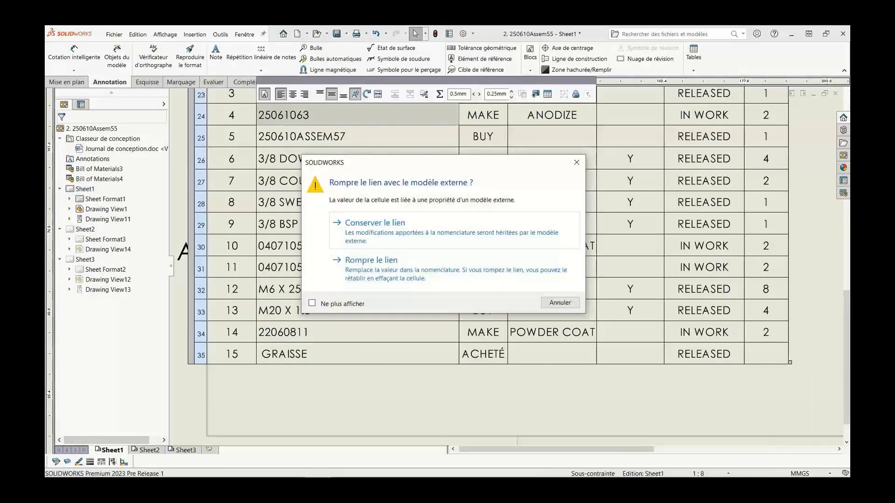
pyautogui.click(562, 304)
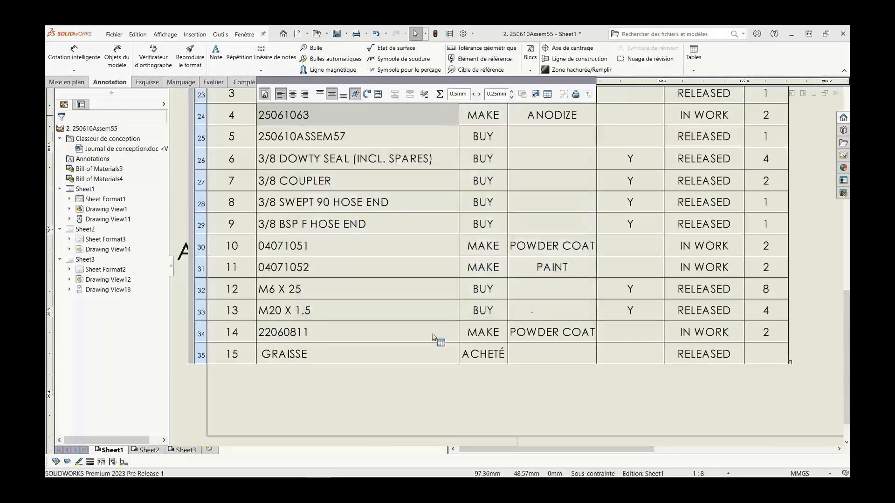
pyautogui.doubleClick(313, 356)
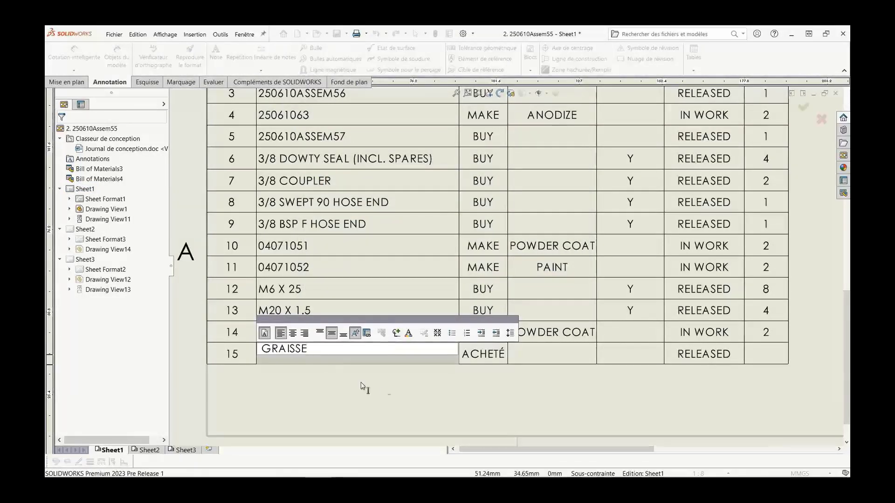
pyautogui.press('Escape')
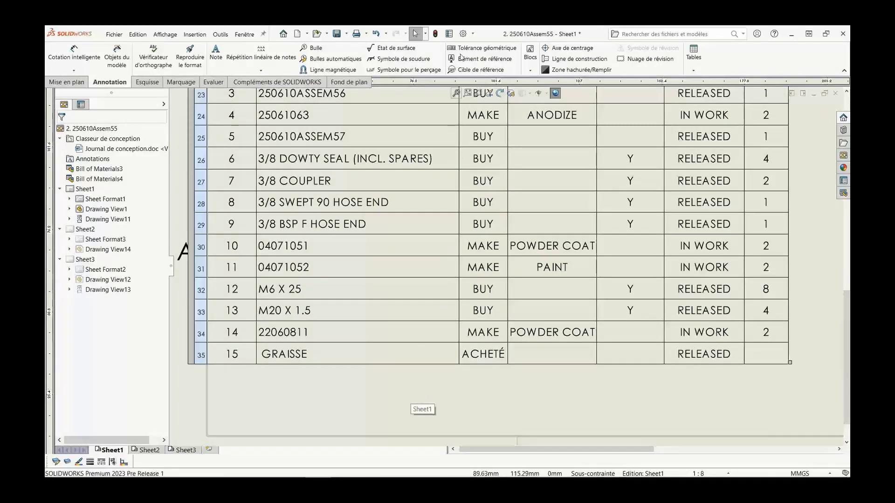
# - Set the system colour for modified bill of materials cells in drawings to red and apply the options
pyautogui.click(464, 34)
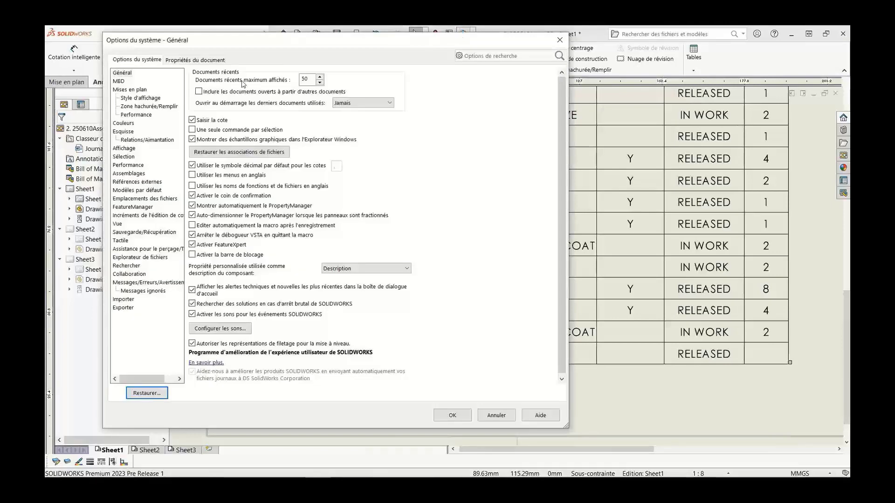
pyautogui.click(124, 123)
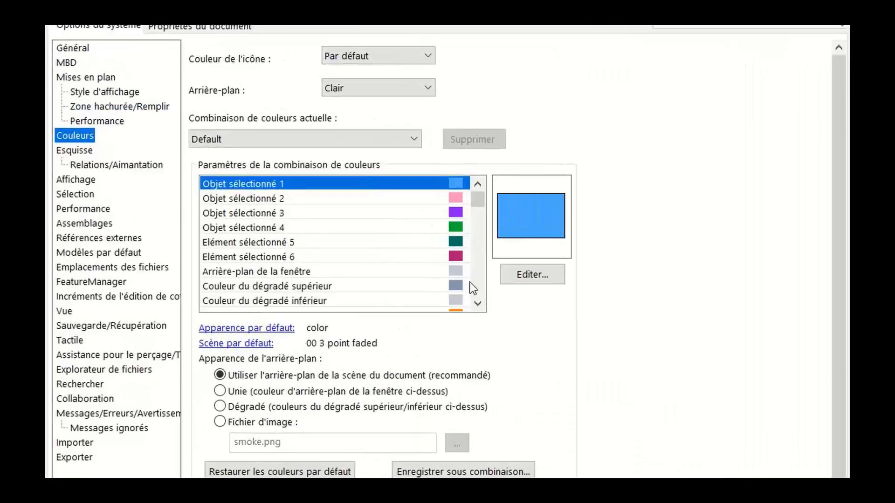
pyautogui.scroll(-1, 354, 208)
pyautogui.scroll(-5, 480, 284)
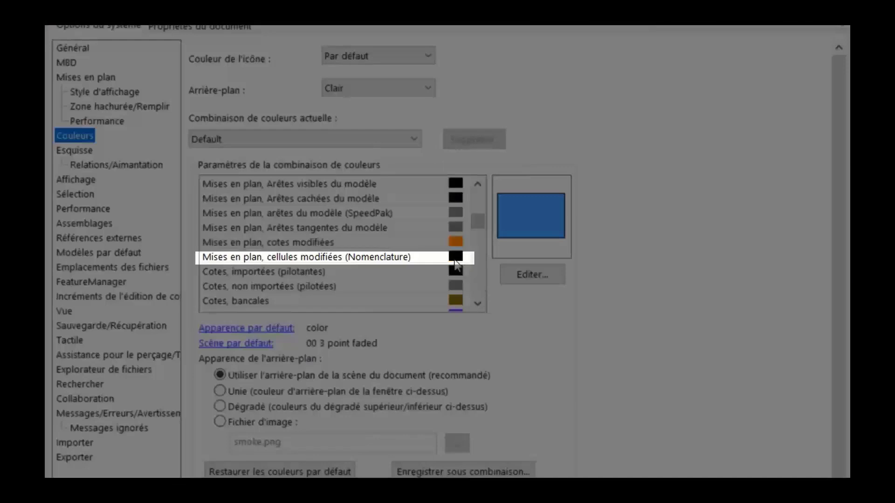
pyautogui.click(455, 258)
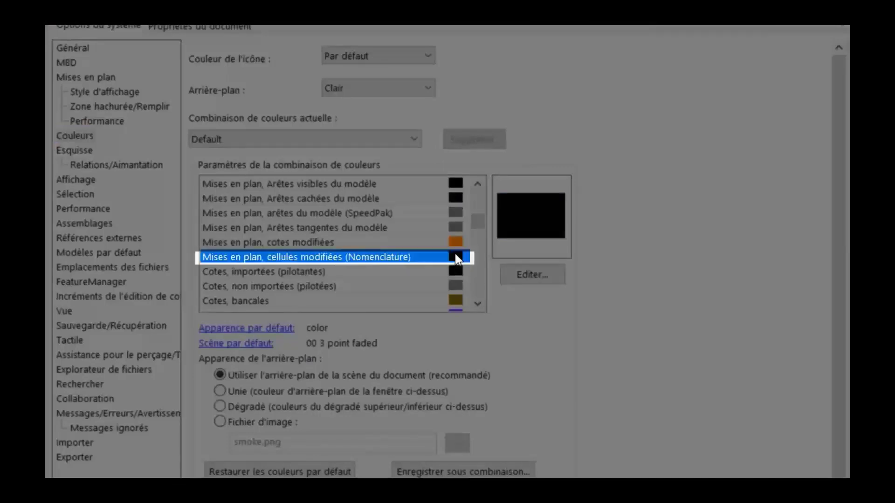
pyautogui.click(534, 275)
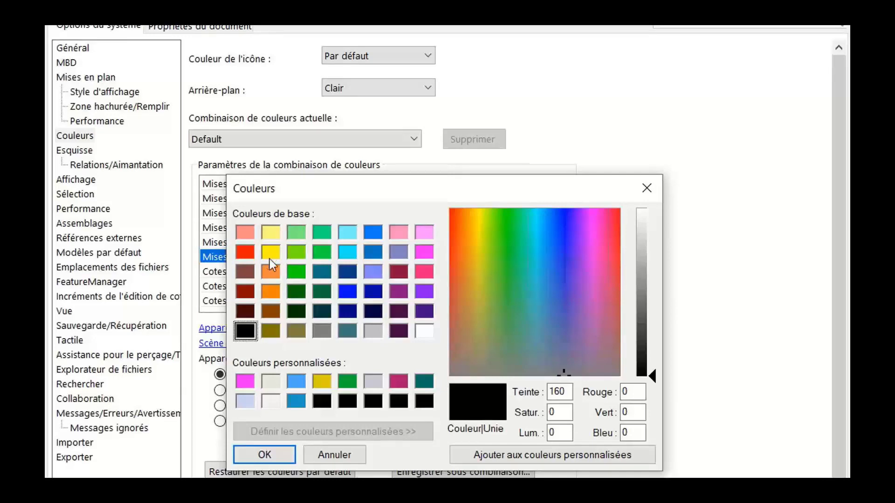
pyautogui.click(245, 253)
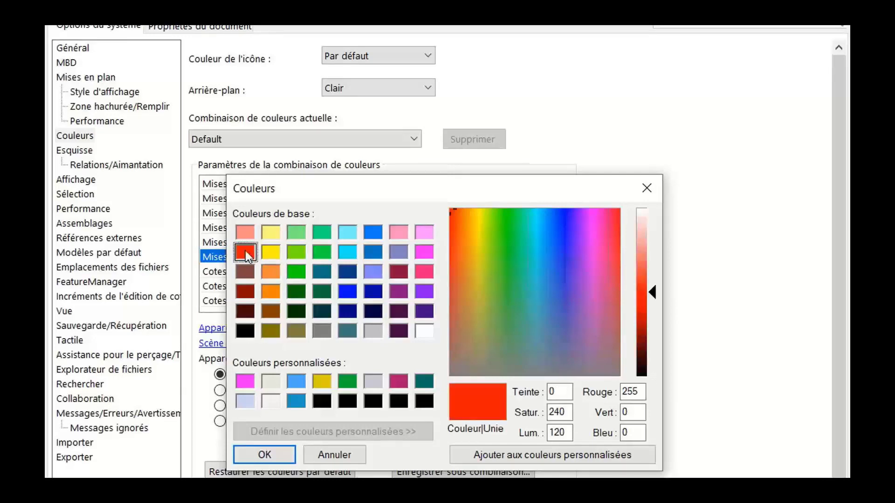
pyautogui.click(279, 459)
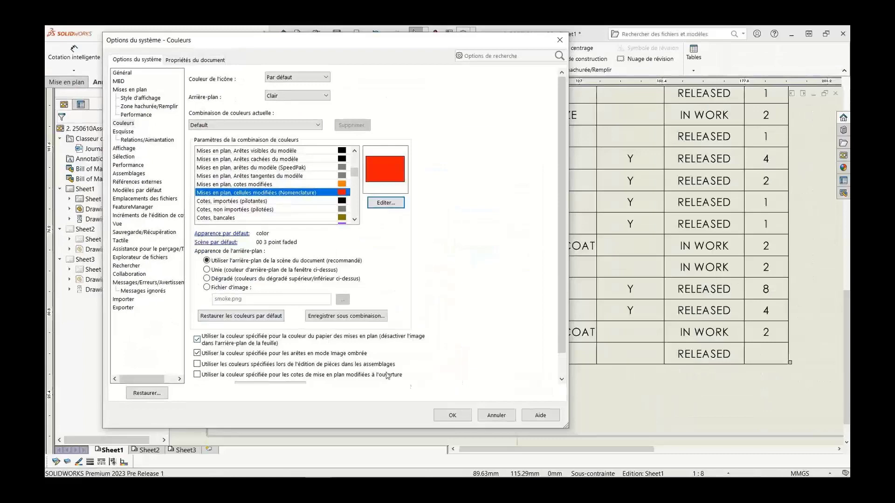
pyautogui.click(452, 415)
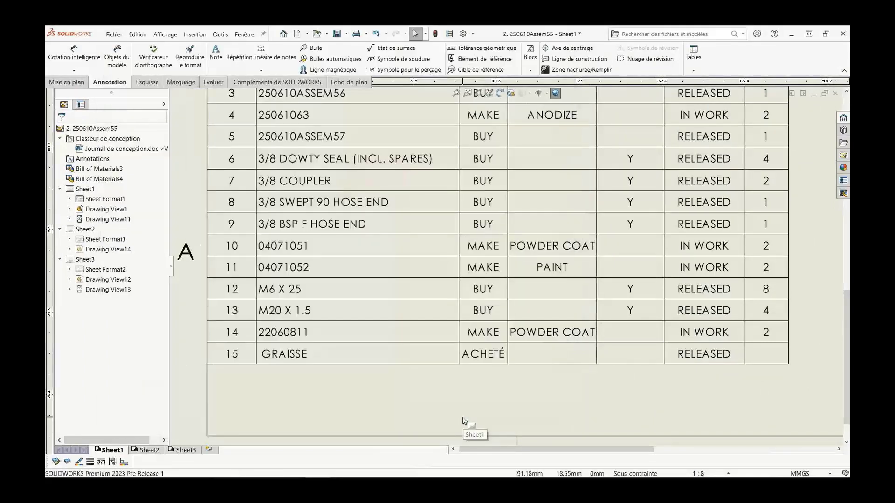
# - Activate the bill of materials to examine which cells carry the modified-cell colour, and deselect the table
pyautogui.click(594, 365)
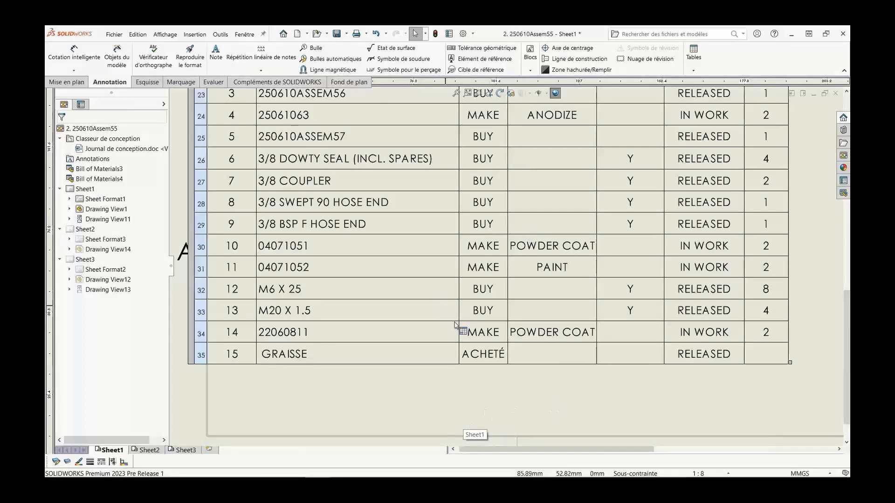
pyautogui.click(556, 356)
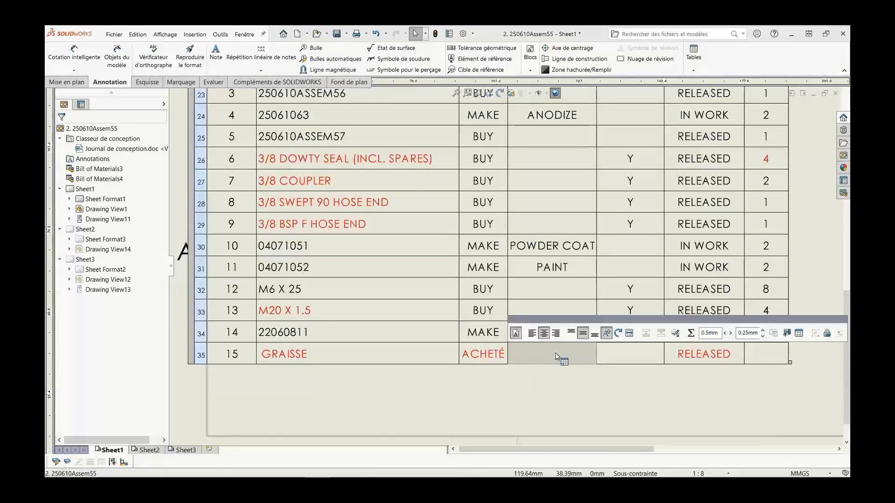
pyautogui.click(393, 382)
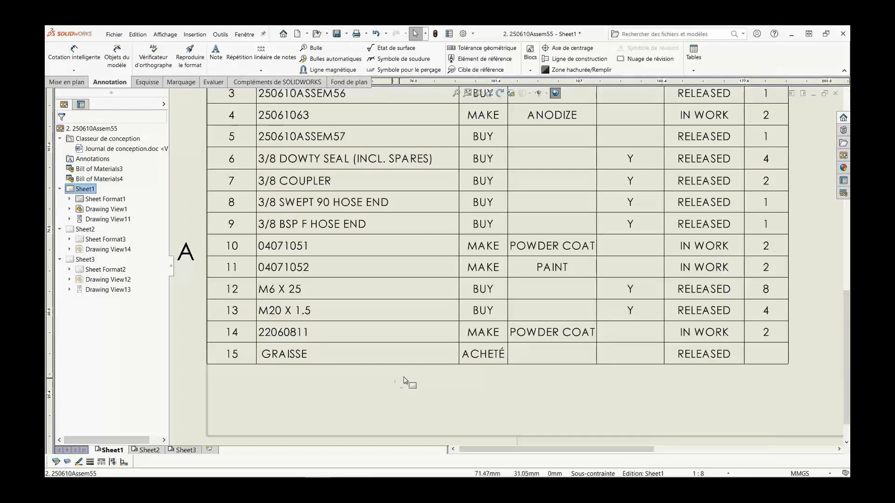
# - Restore the original value of item 15's maturity cell and of the rest of its bill of materials row
pyautogui.rightClick(705, 359)
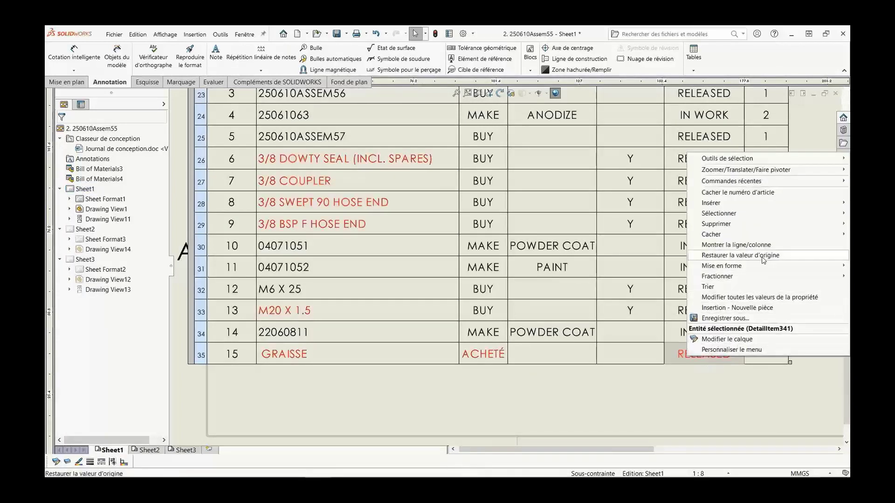
pyautogui.click(763, 256)
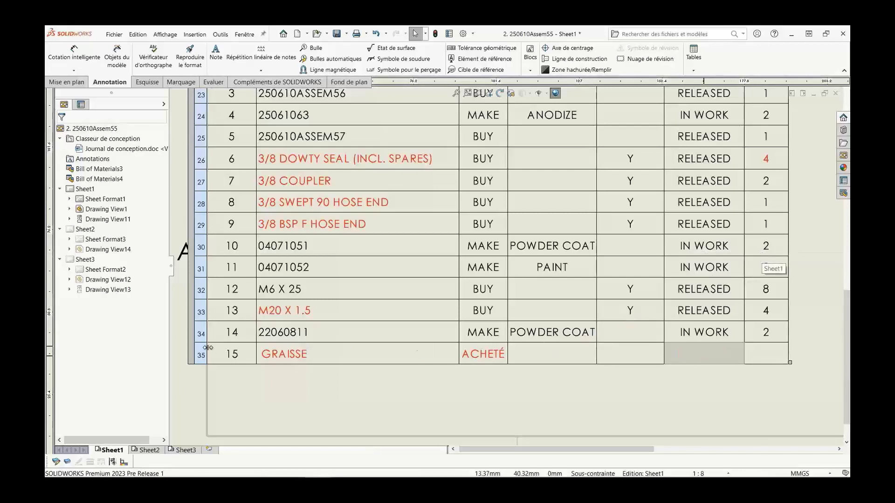
pyautogui.rightClick(195, 355)
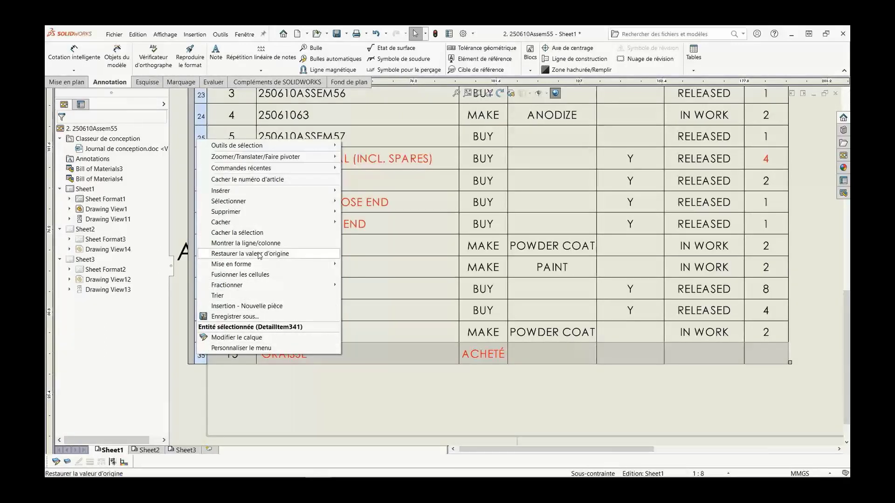
pyautogui.click(301, 254)
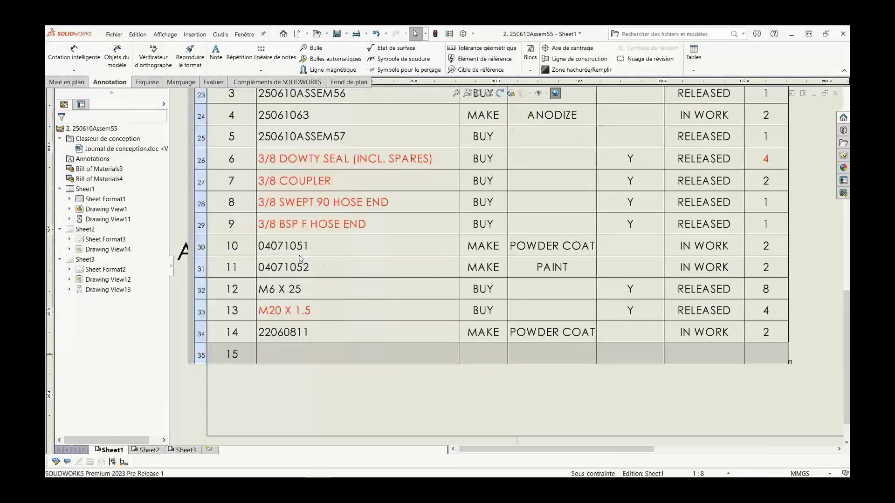
# - Restore the original values of the whole bill of materials on Sheet1 and deselect the table
pyautogui.moveTo(291, 401); pyautogui.dragTo(285, 368, button='right')
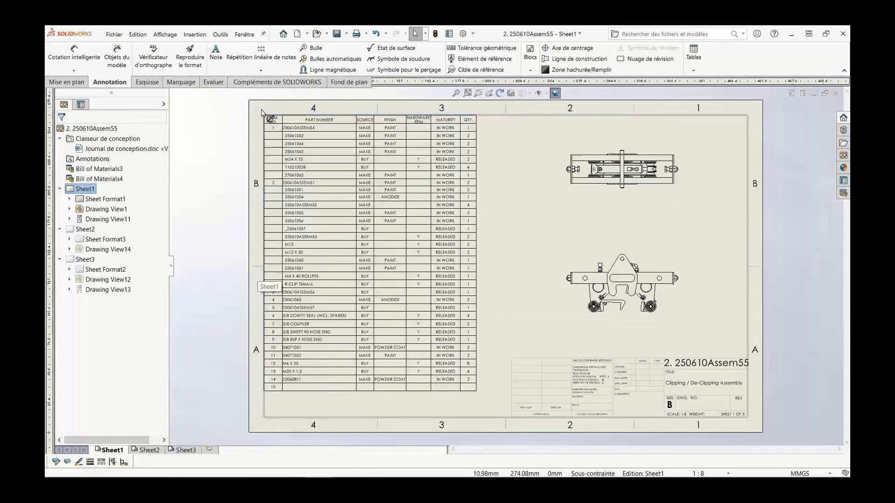
pyautogui.click(260, 112)
pyautogui.rightClick(260, 113)
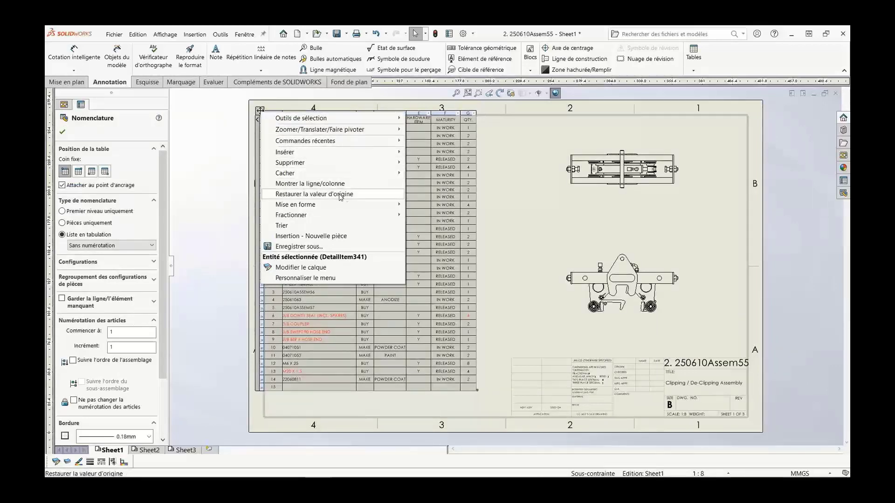
pyautogui.click(362, 200)
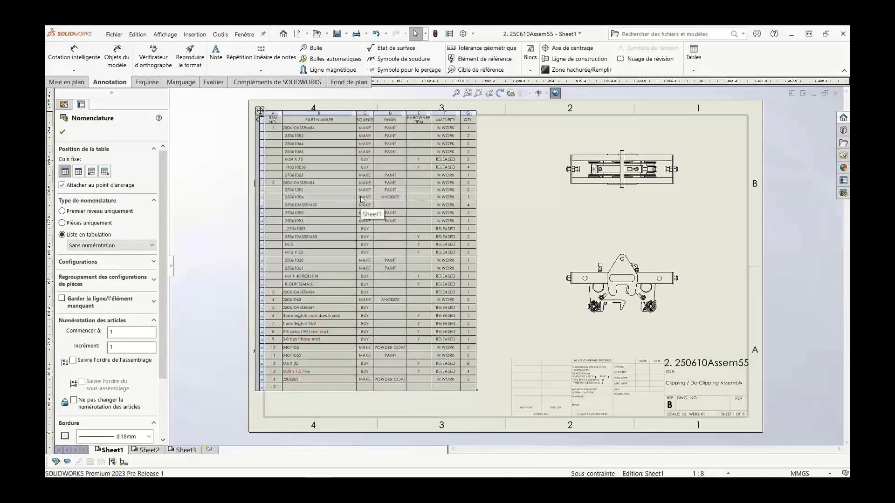
pyautogui.click(496, 221)
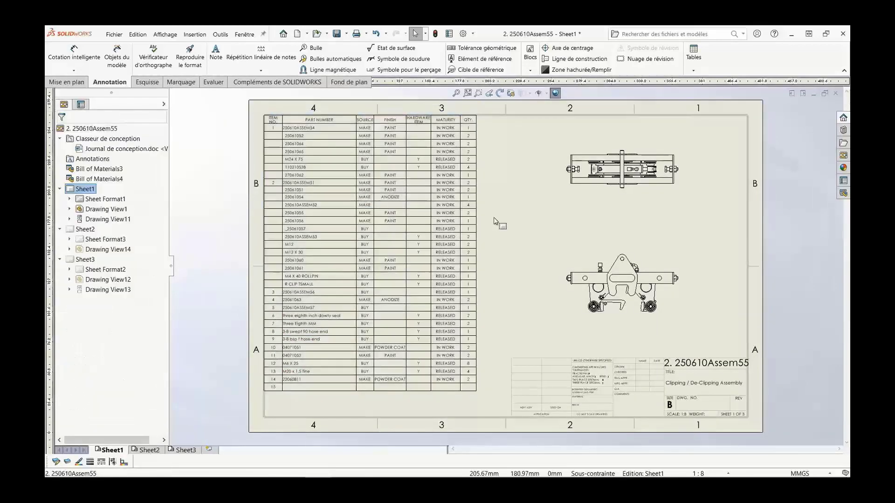
# - Start automatic ballooning of both Sheet1 views with the quantity displayed and placed above each balloon
pyautogui.press('g')
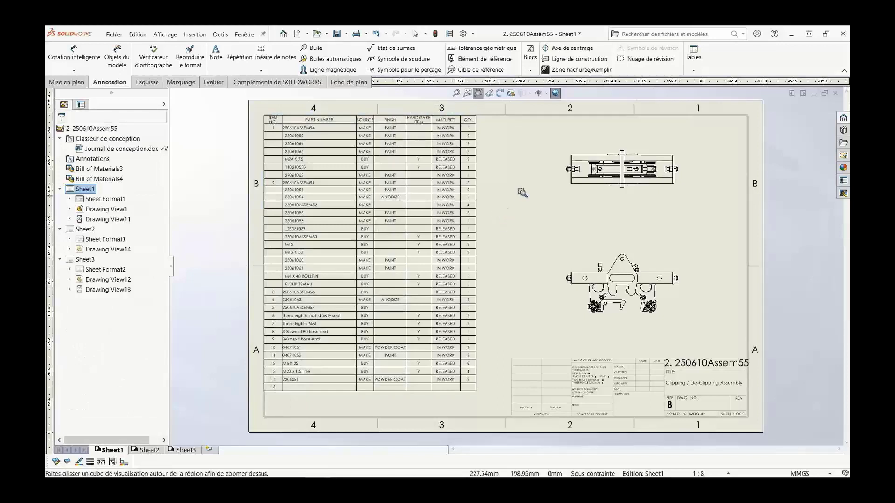
pyautogui.moveTo(545, 105)
pyautogui.mouseDown()
pyautogui.moveTo(614, 256)
pyautogui.moveTo(725, 339)
pyautogui.mouseUp()
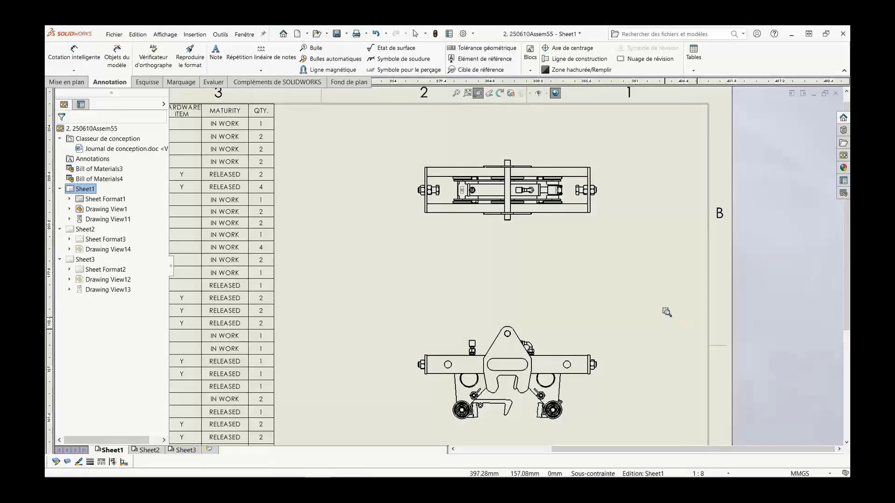
pyautogui.moveTo(665, 318); pyautogui.dragTo(697, 283, button='right')
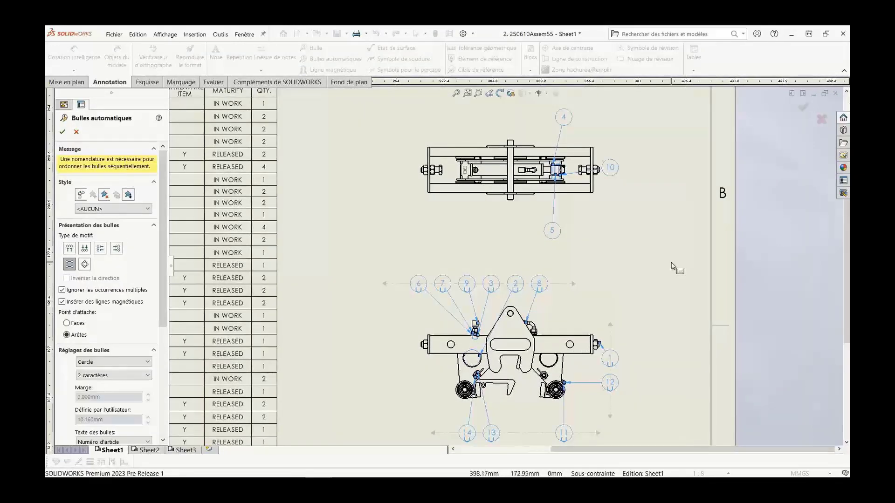
pyautogui.scroll(-3, 162, 283)
pyautogui.scroll(-2, 162, 283)
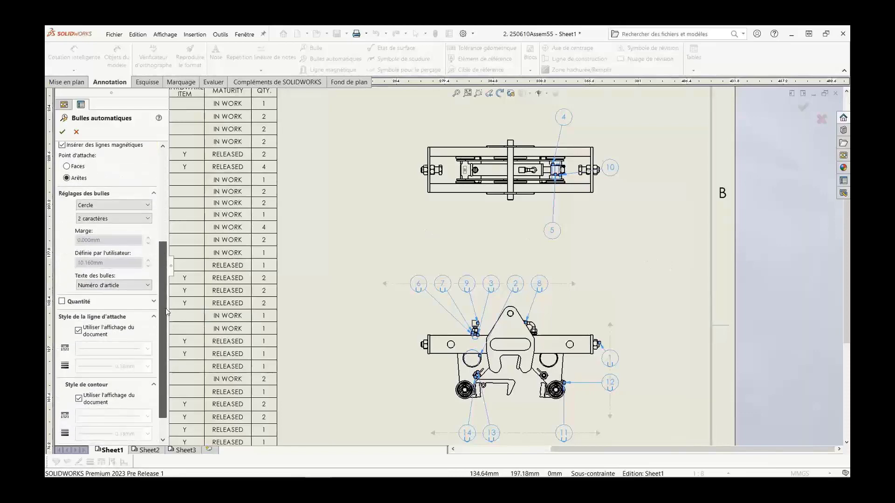
pyautogui.click(62, 271)
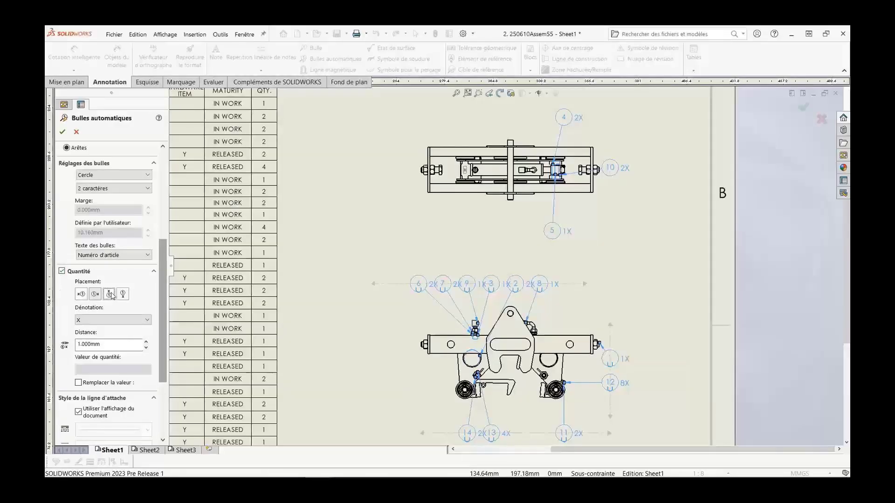
pyautogui.click(109, 294)
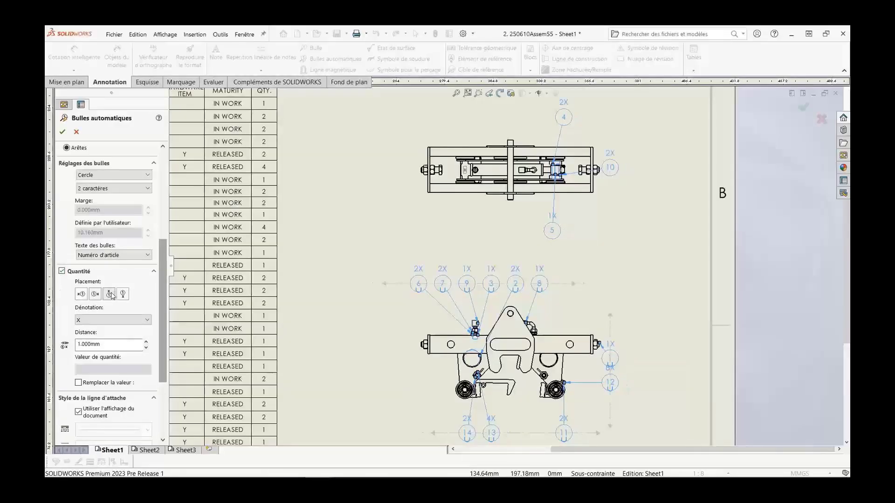
# - Set the balloon quantity denotation to the user-defined text Pcs
pyautogui.click(143, 320)
pyautogui.click(114, 329)
pyautogui.click(106, 334)
pyautogui.write('Pcs')
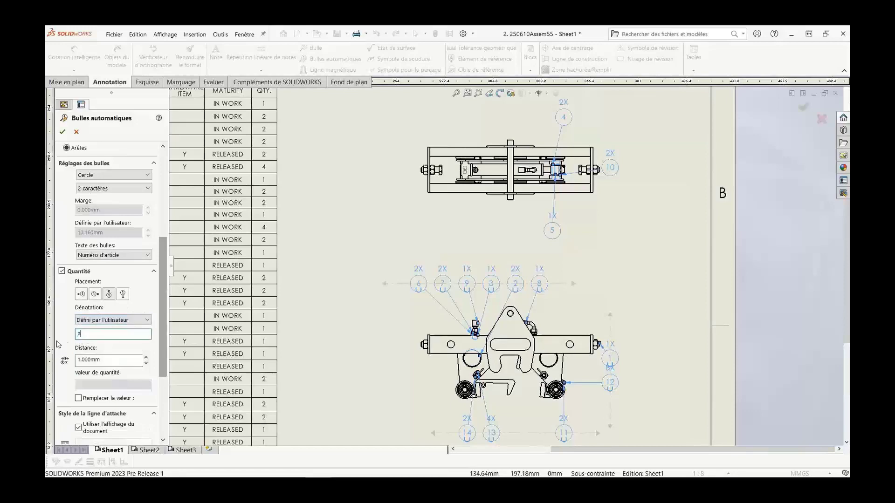
# - Set the balloon quantity denotation to lowercase x and insert the automatic balloons
pyautogui.click(111, 320)
pyautogui.click(81, 367)
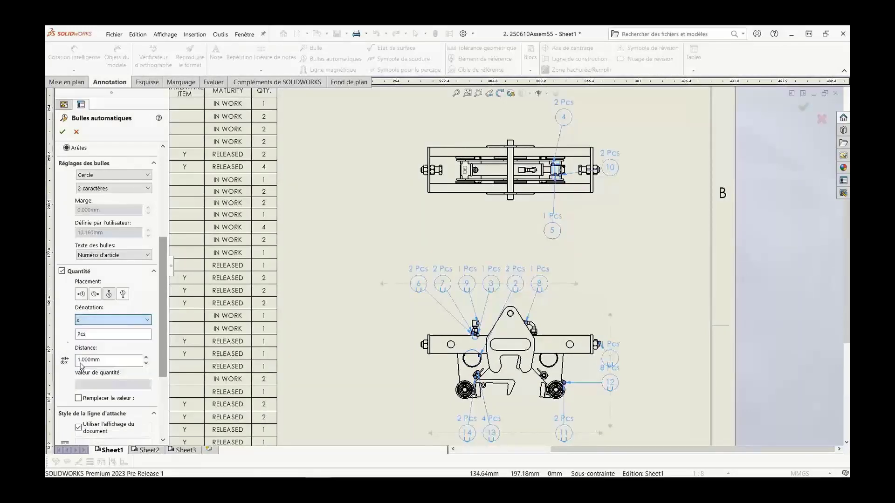
pyautogui.click(62, 131)
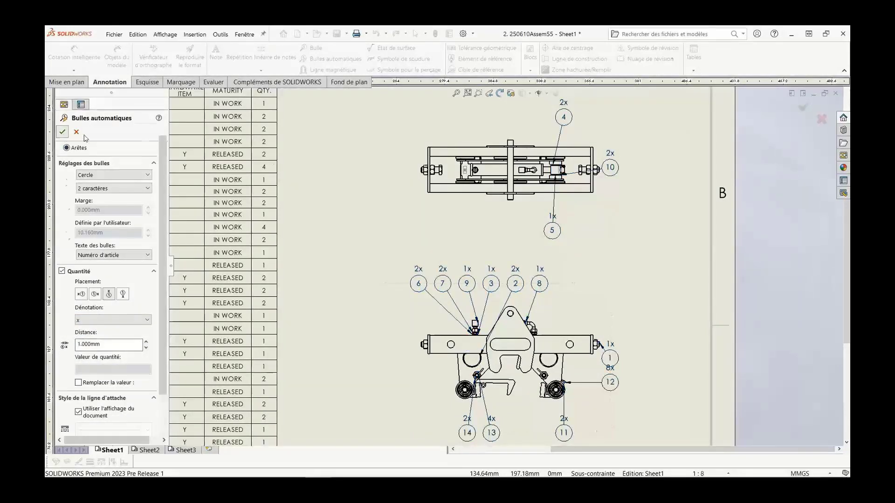
# - Place the quantity to the right of balloons 4, 5, 10, 1 and 12 together, and deselect them
pyautogui.moveTo(674, 413); pyautogui.dragTo(642, 362)
pyautogui.hotkey('ctrl', 'a')
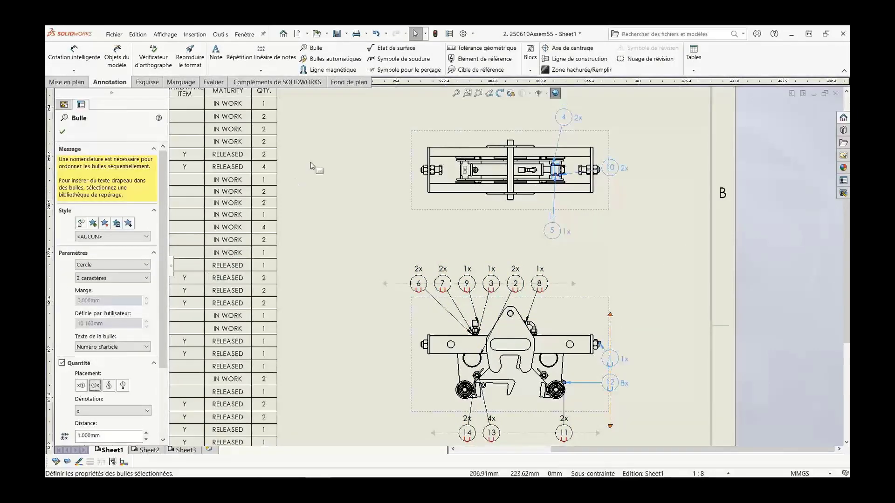
pyautogui.click(326, 175)
# - Add a near-horizontal magnetic line below the upper view to align balloons 4, 5 and 10 on it
pyautogui.click(325, 70)
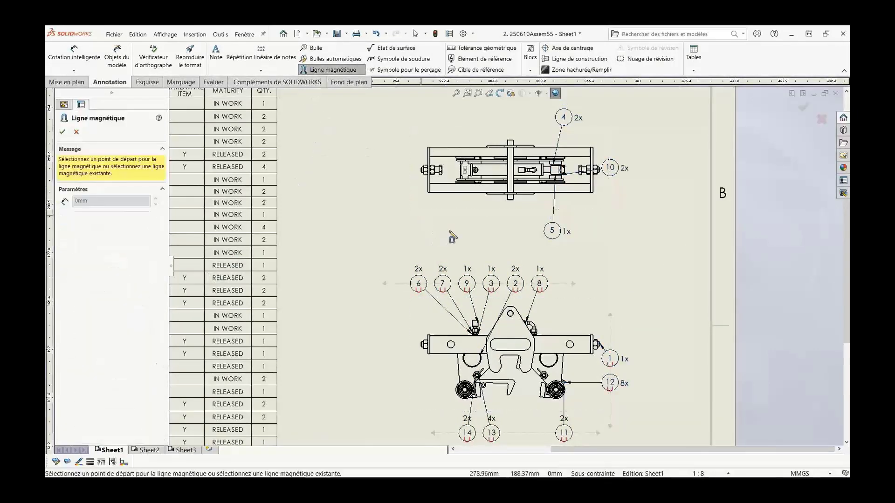
pyautogui.moveTo(446, 232); pyautogui.dragTo(605, 239)
pyautogui.press('Escape')
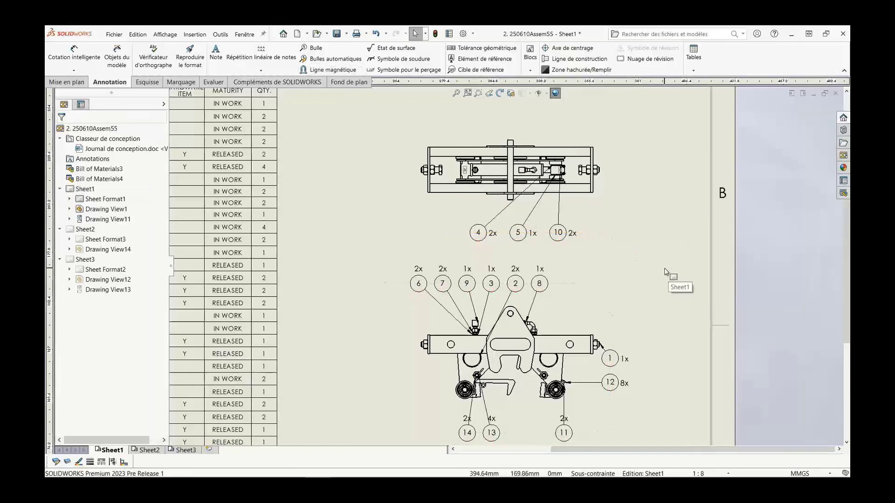
pyautogui.click(665, 273)
# - Open Sheet2 and filter its bill of materials by maturity to show only the IN WORK rows
pyautogui.press('f')
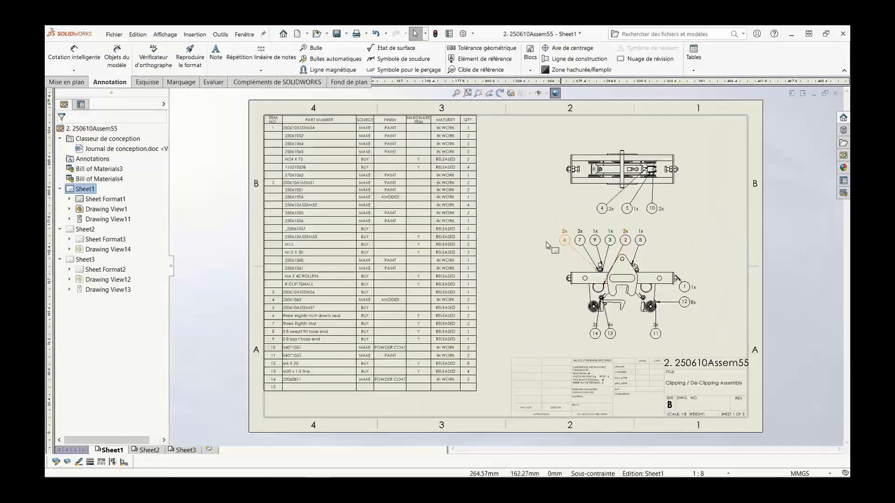
pyautogui.click(138, 452)
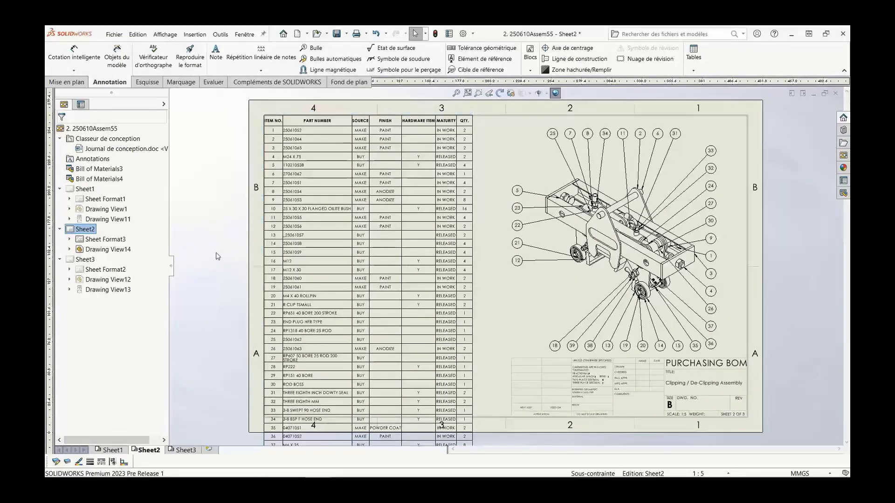
pyautogui.hotkey('ctrl', 'shift', 'z')
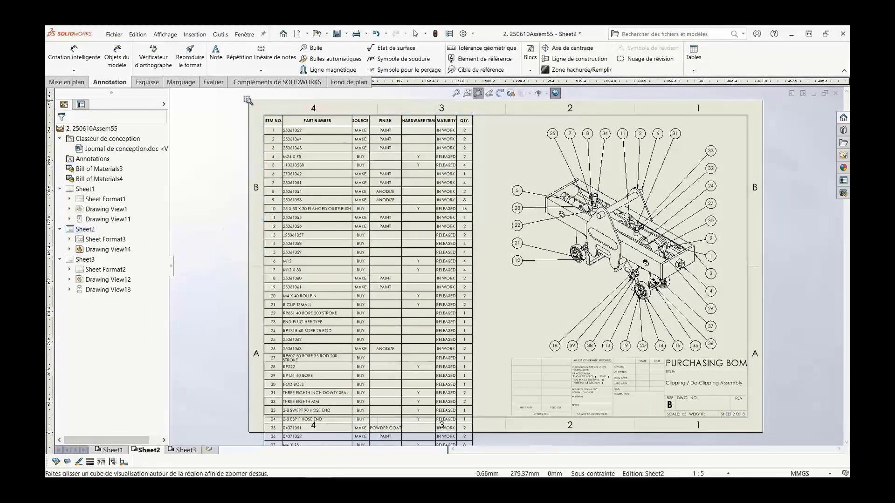
pyautogui.moveTo(249, 100); pyautogui.dragTo(508, 213)
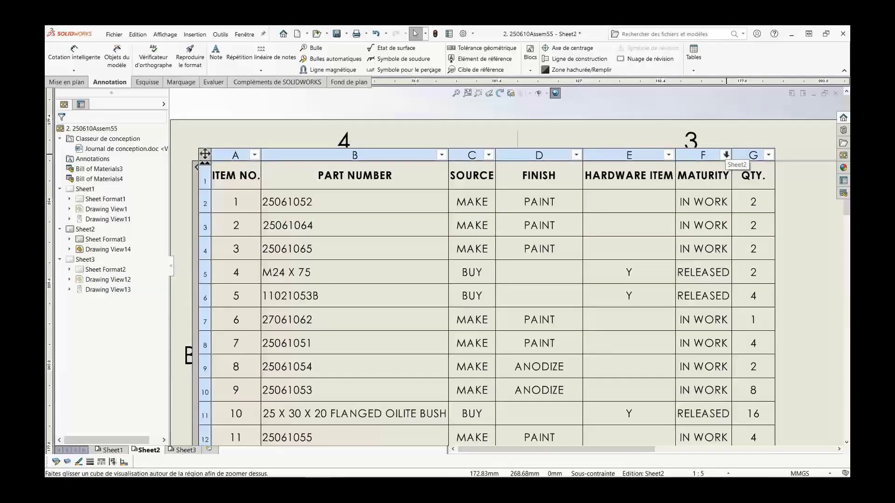
pyautogui.click(726, 155)
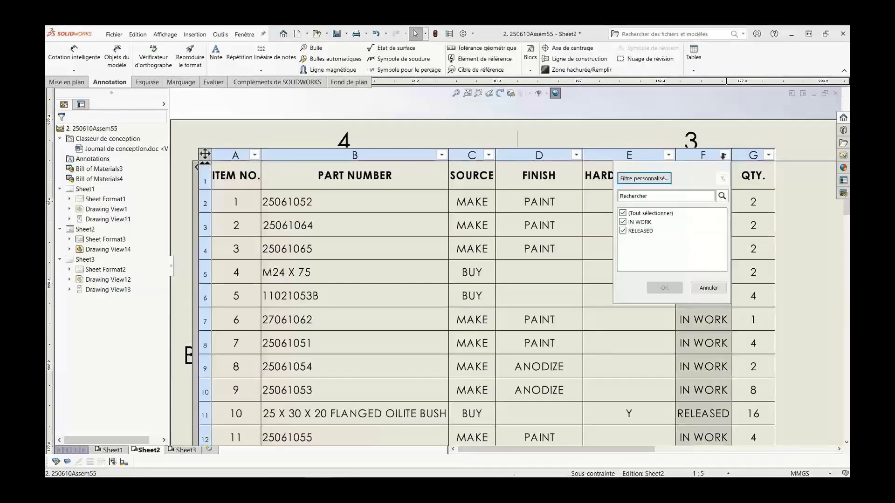
pyautogui.click(637, 223)
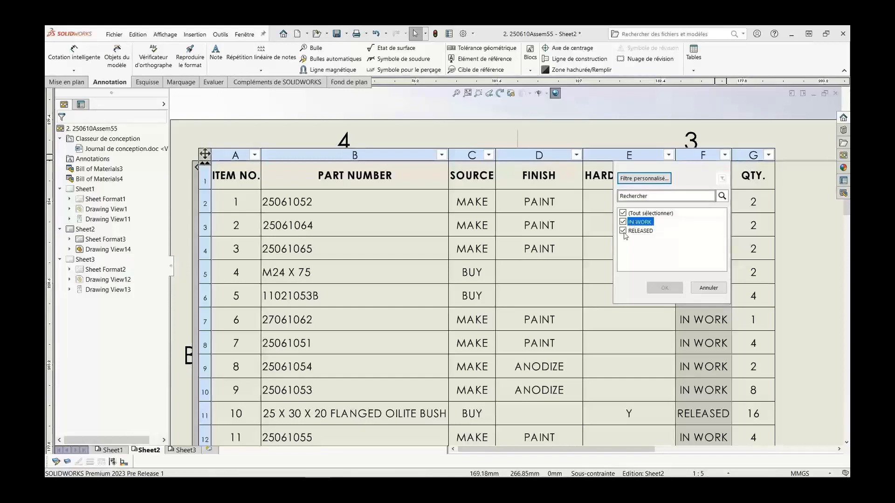
pyautogui.click(623, 231)
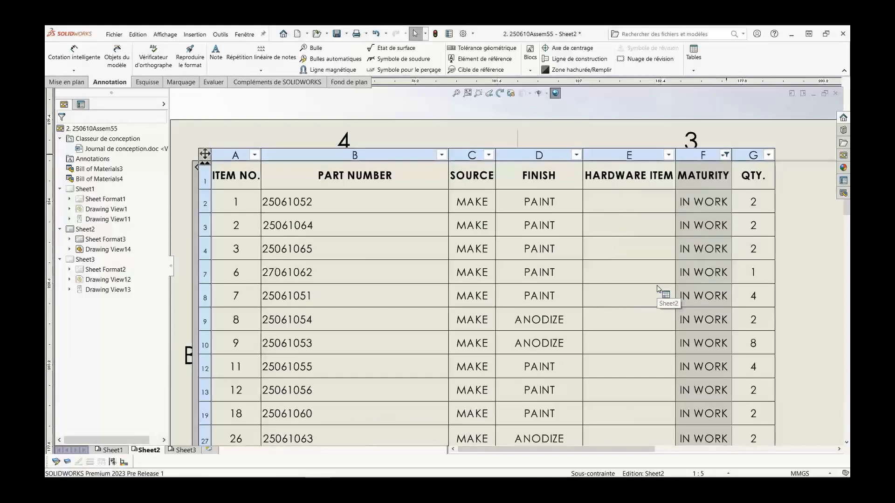
# - Filter the finish column of Sheet2's bill of materials to exclude ANODIZE and keep only PAINT
pyautogui.click(576, 155)
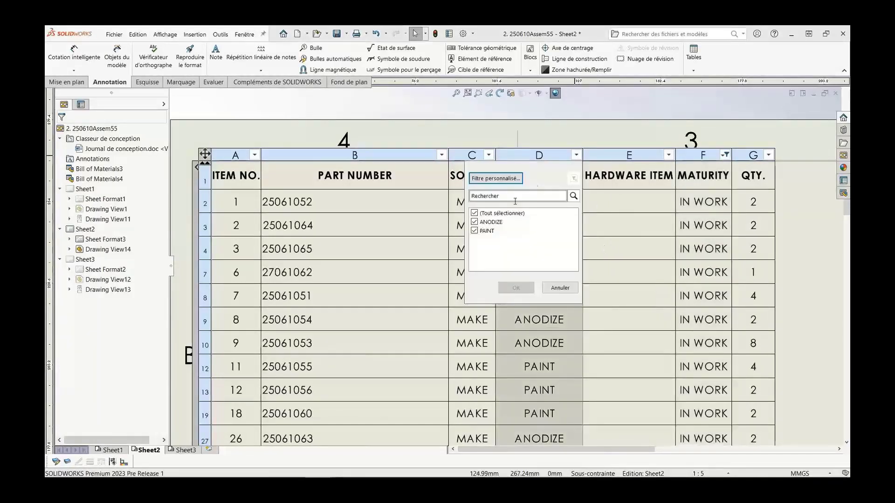
pyautogui.click(474, 223)
pyautogui.click(516, 287)
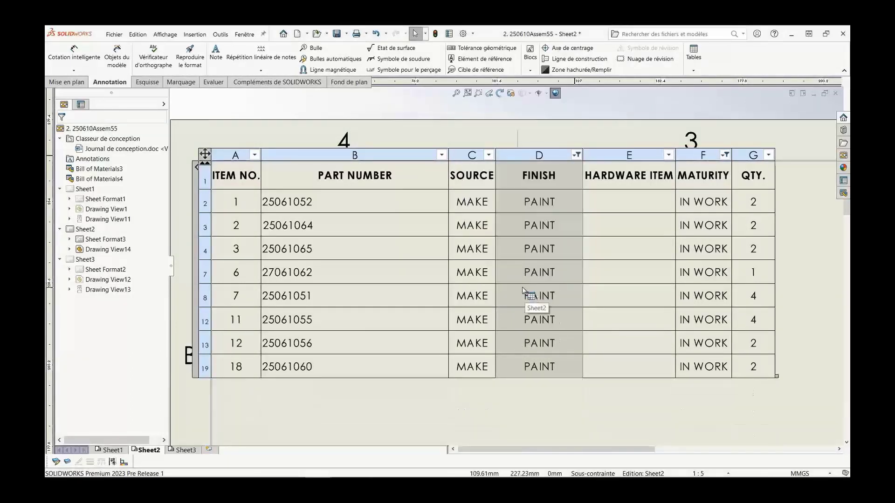
# - Clear the maturity and finish filters of Sheet2's bill of materials by including all values in both columns
pyautogui.press('f')
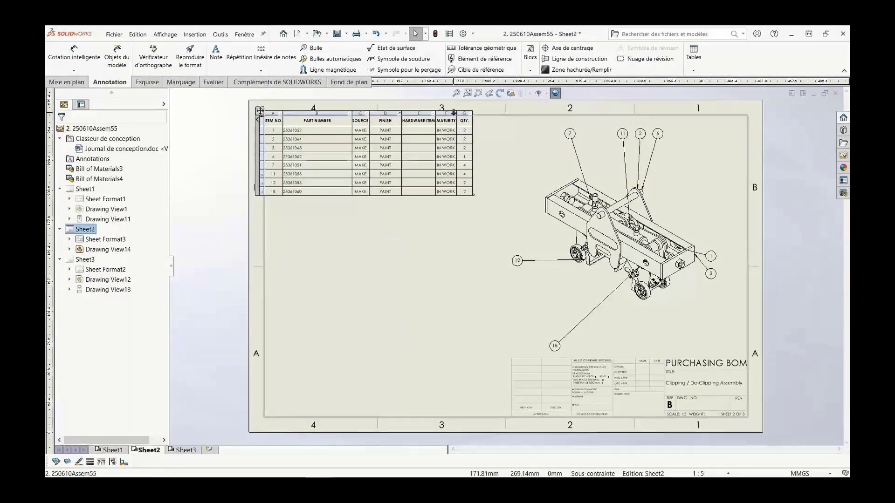
pyautogui.click(454, 113)
pyautogui.click(348, 168)
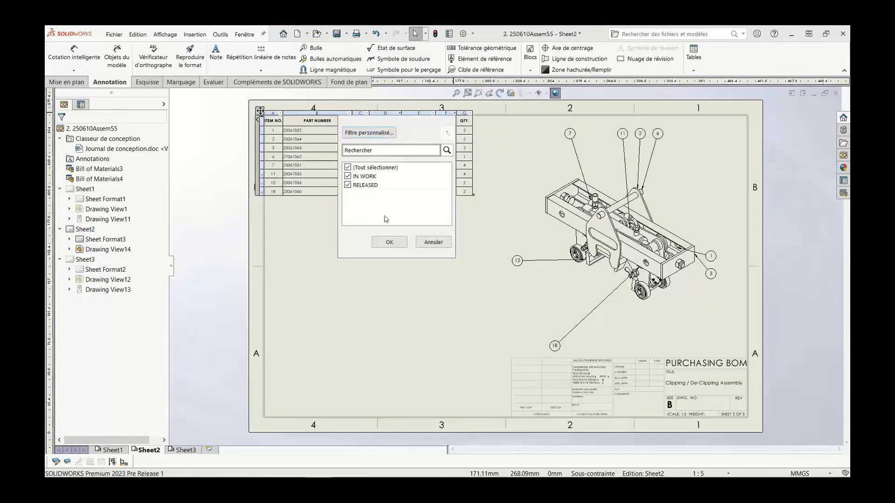
pyautogui.click(390, 242)
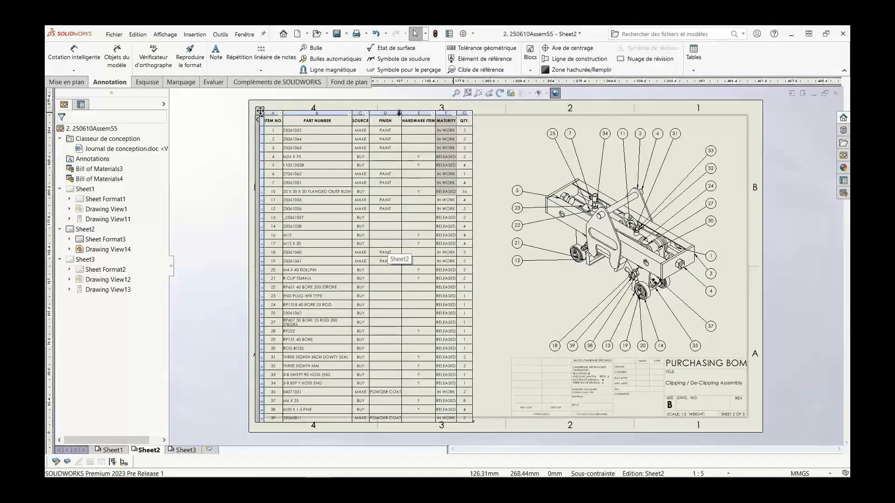
pyautogui.click(399, 113)
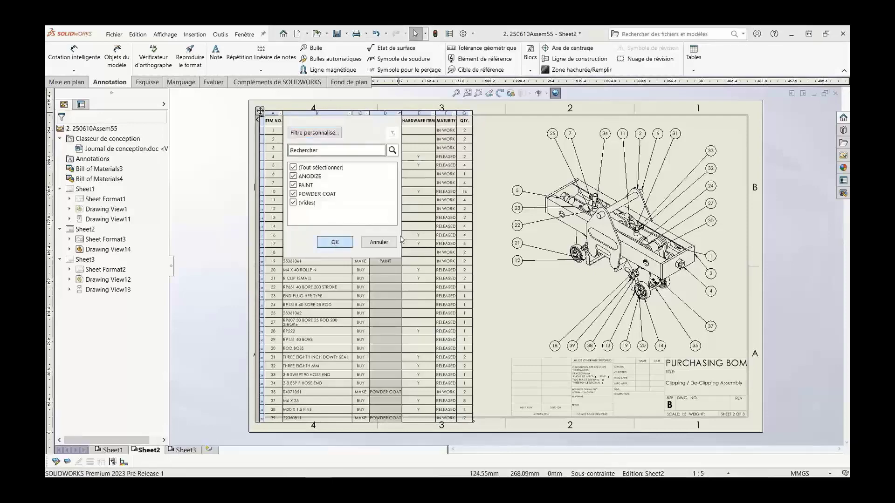
pyautogui.click(334, 242)
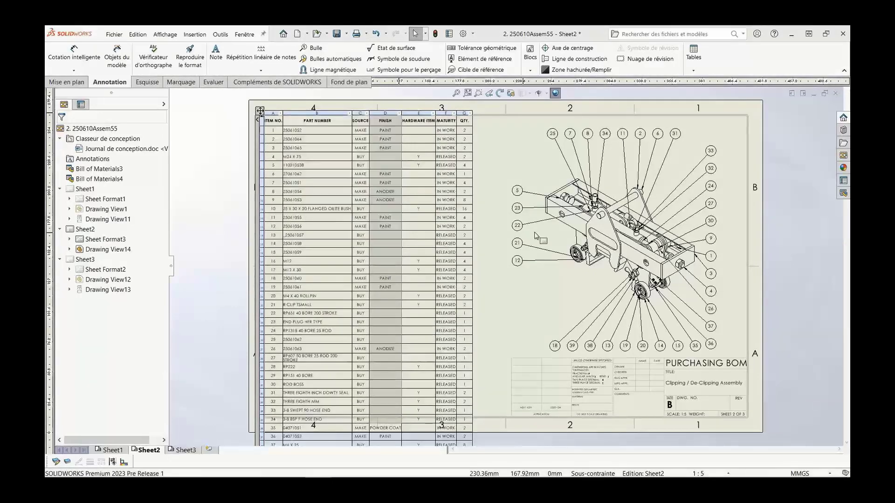
# - Search the part number filter values of Sheet2's bill of materials for 250, examine the matches and clear the search
pyautogui.click(349, 115)
pyautogui.click(348, 114)
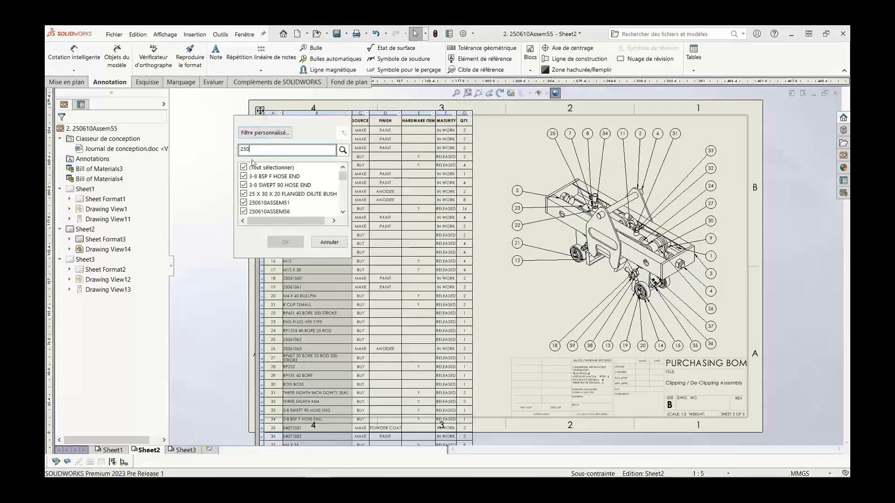
pyautogui.click(342, 150)
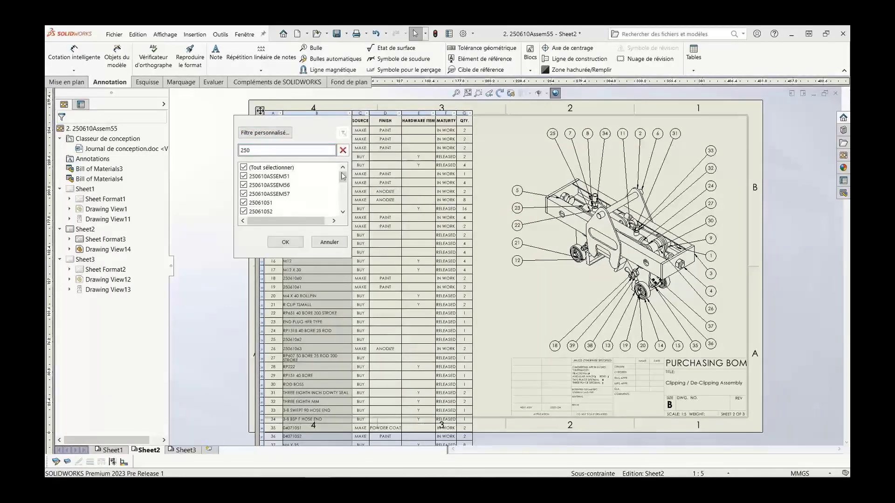
pyautogui.moveTo(344, 176); pyautogui.dragTo(344, 206)
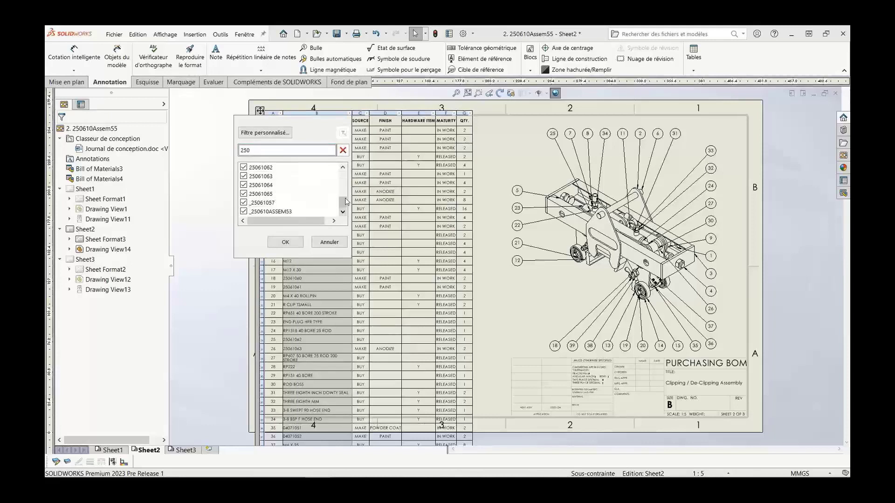
pyautogui.click(343, 150)
# - Apply a custom filter to the bill of materials showing only rows whose part number begins with 250
pyautogui.click(265, 133)
pyautogui.click(247, 166)
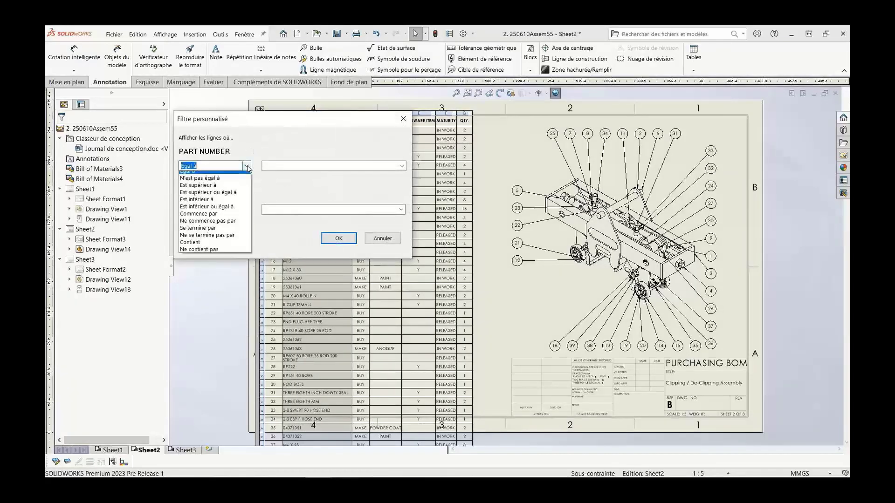
pyautogui.click(234, 218)
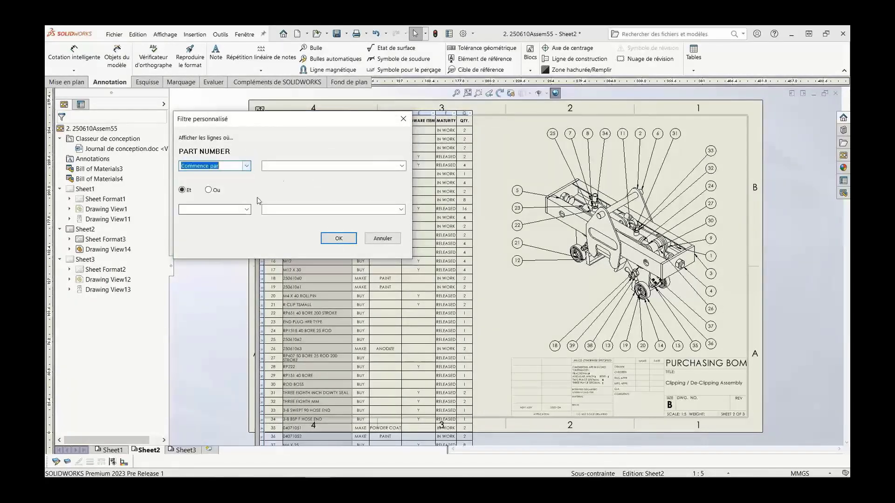
pyautogui.click(290, 166)
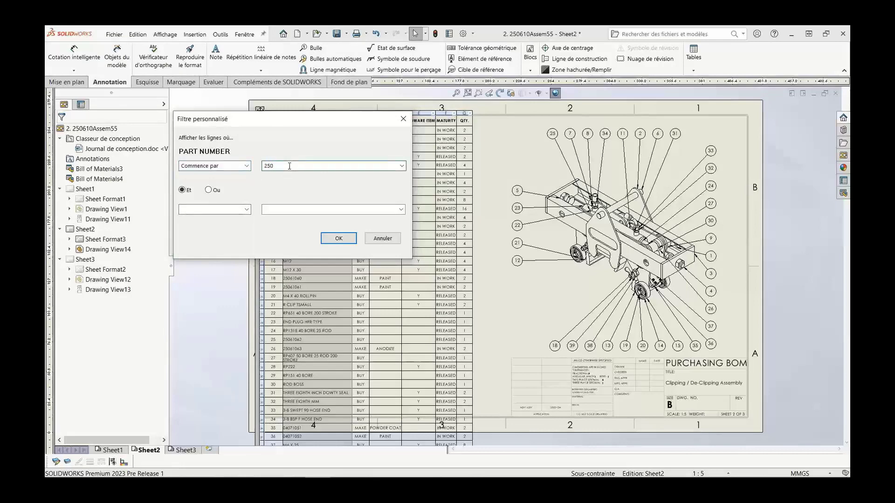
pyautogui.click(339, 238)
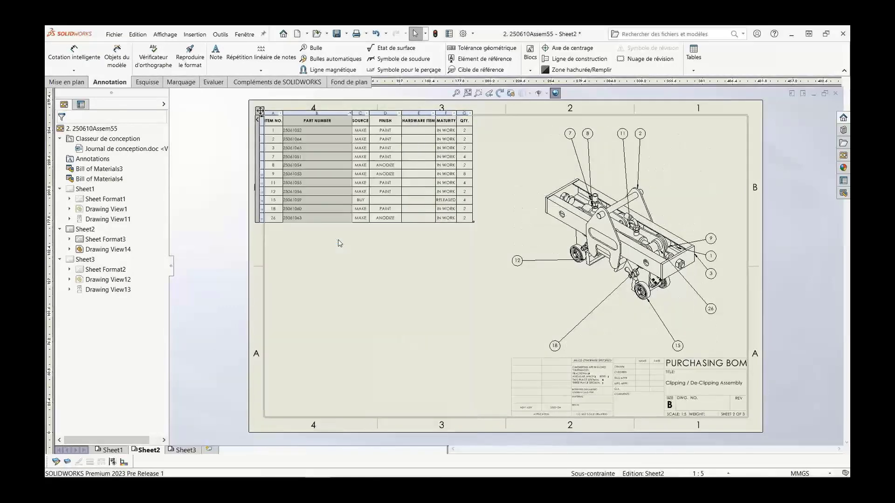
pyautogui.click(341, 243)
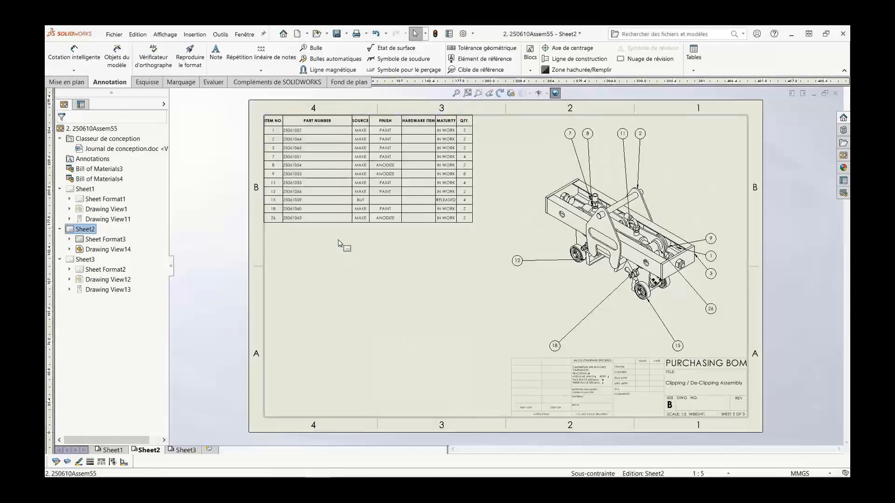
# - Choose Excel (*.xls) as the file type for saving the filtered bill of materials, and cancel the save
pyautogui.click(260, 110)
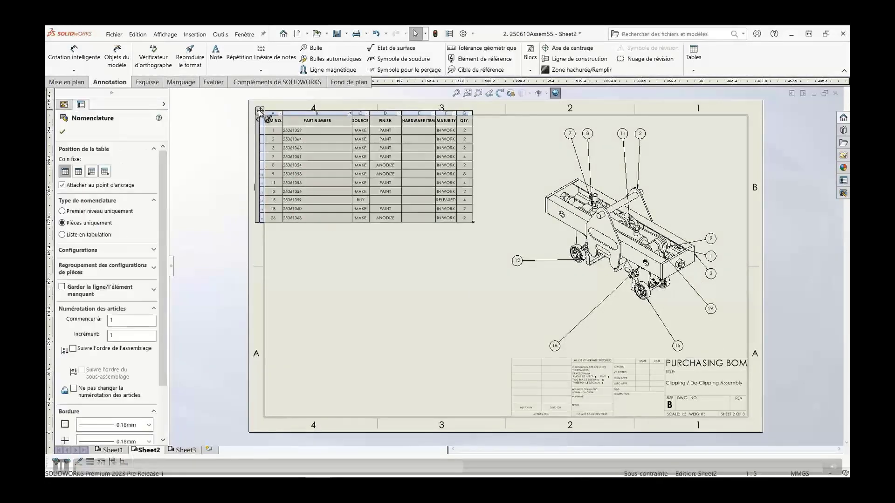
pyautogui.rightClick(260, 111)
pyautogui.click(296, 245)
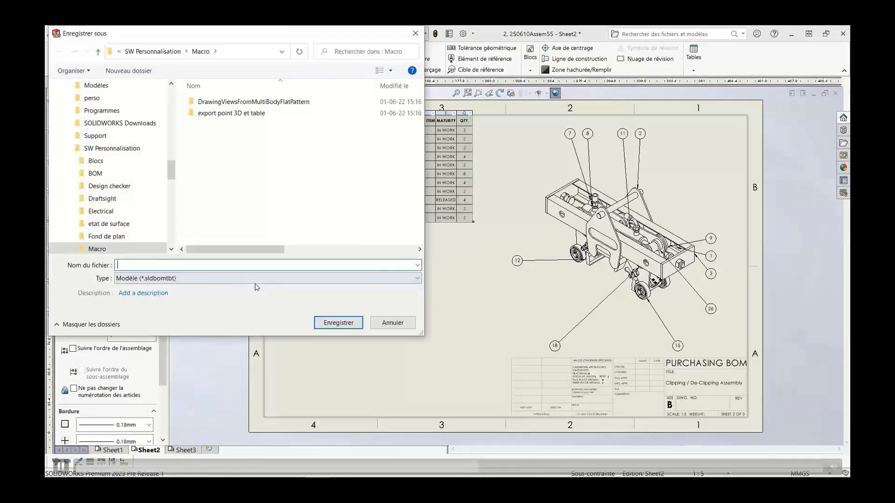
pyautogui.click(212, 278)
pyautogui.click(190, 308)
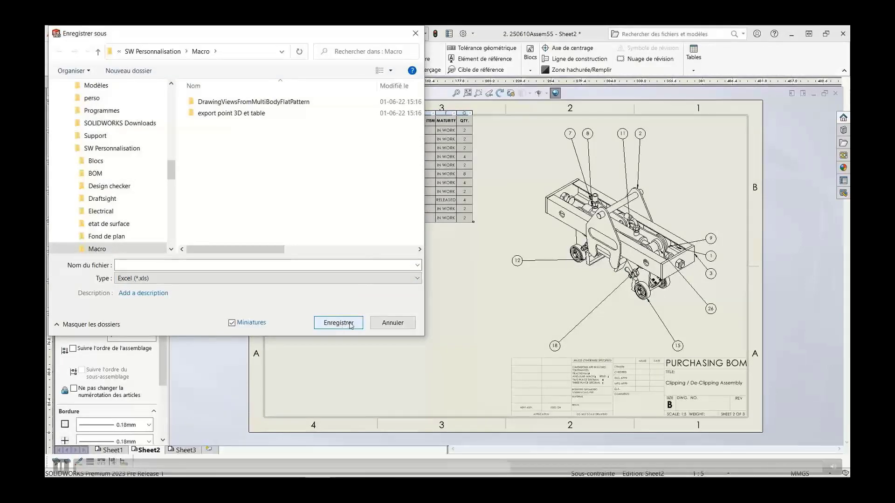
pyautogui.click(393, 323)
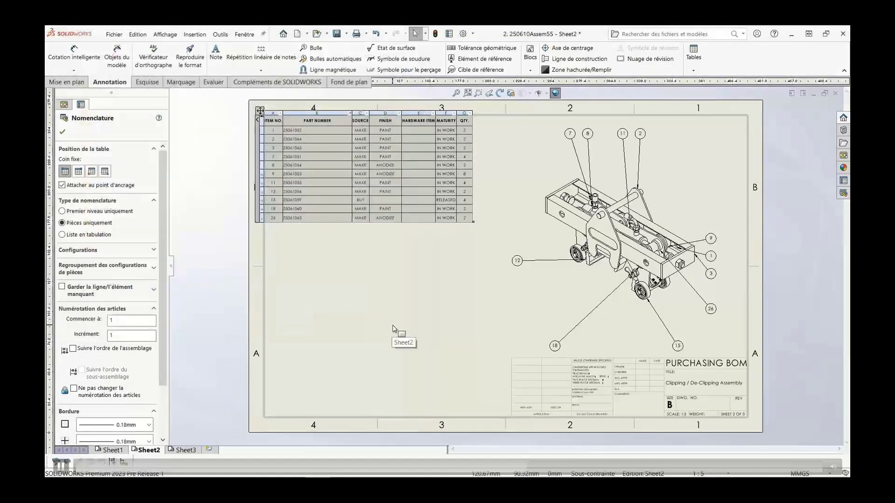
# - Remove all filters at once from Sheet2's bill of materials
pyautogui.rightClick(415, 192)
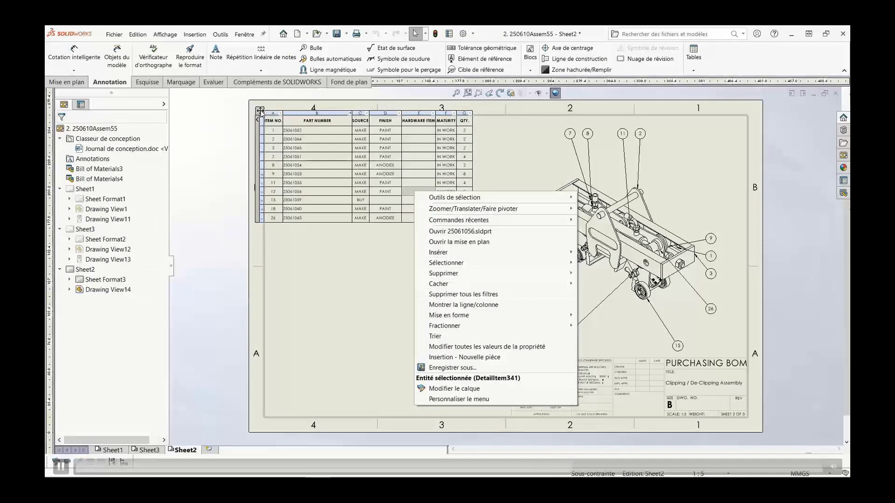
pyautogui.click(261, 112)
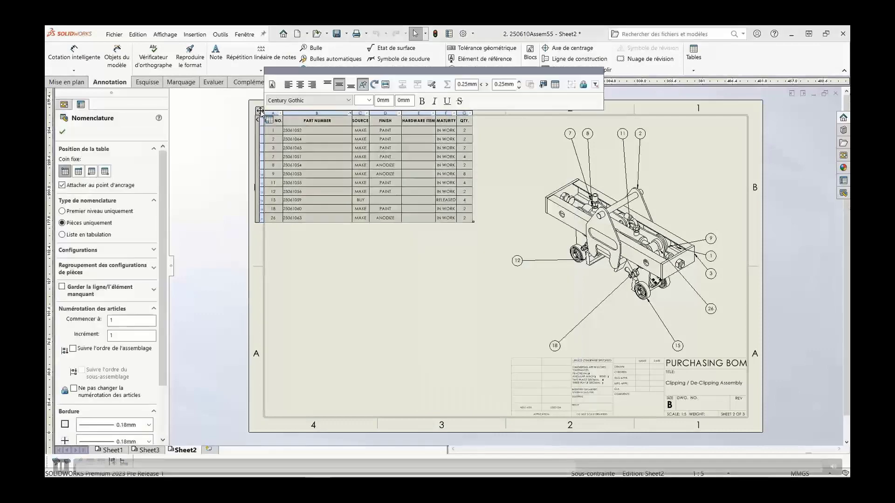
pyautogui.click(595, 85)
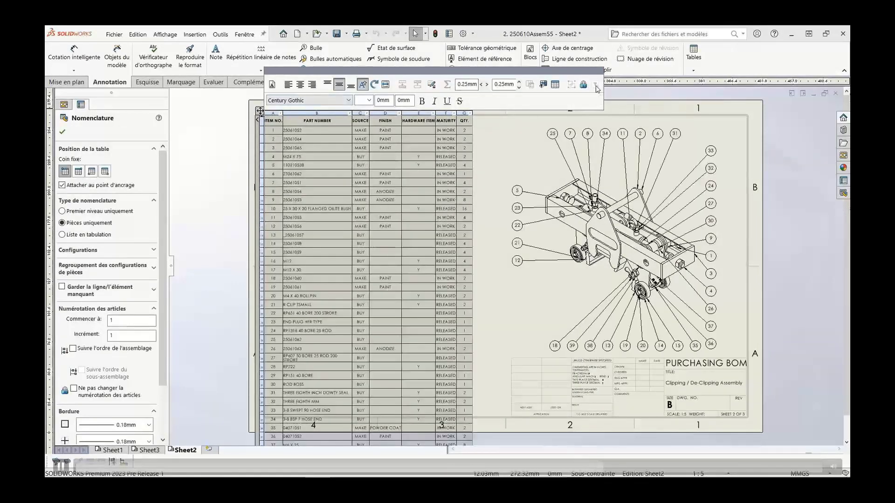
pyautogui.click(498, 177)
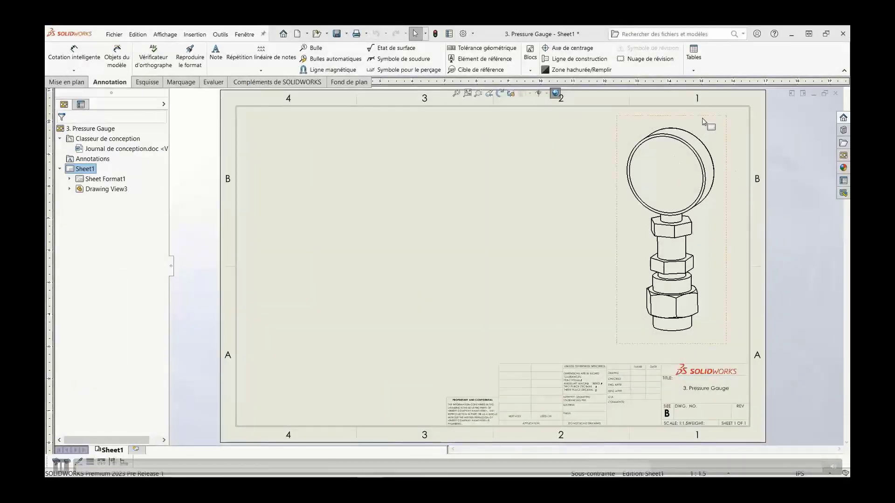
# - Open the pressure gauge assembly from its drawing view and make the gauge's lens transparent
pyautogui.click(703, 121)
pyautogui.click(743, 97)
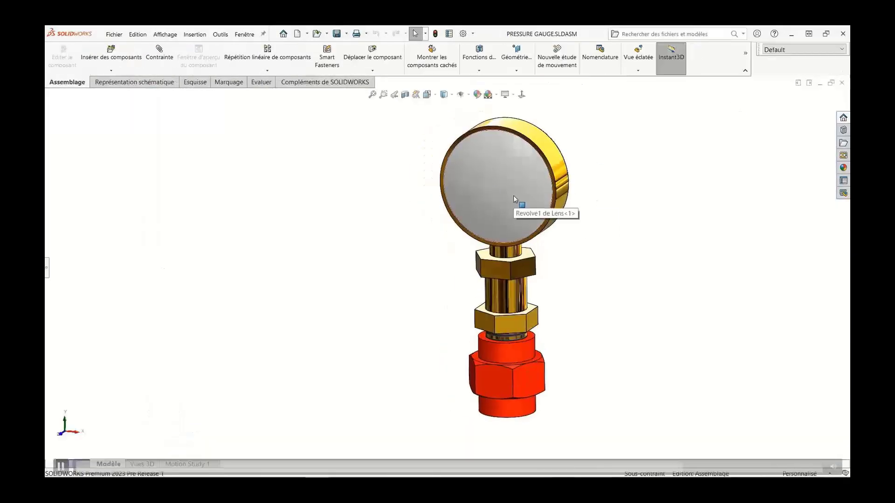
pyautogui.click(514, 197)
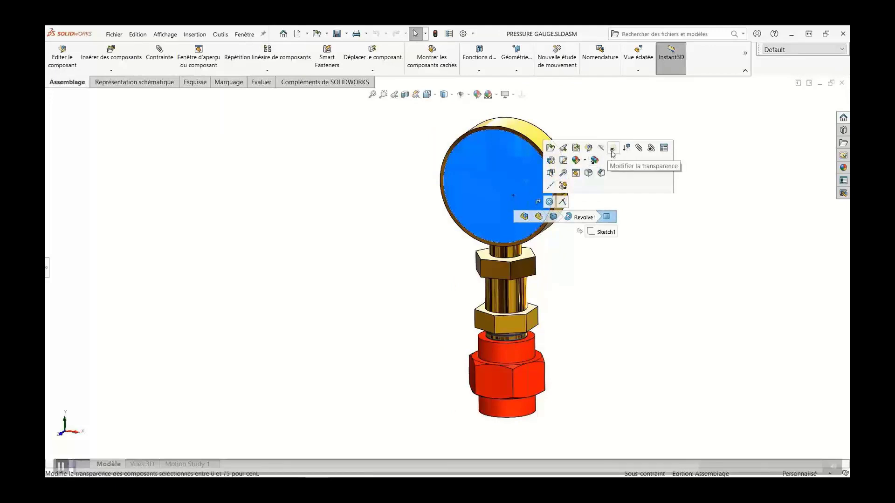
pyautogui.press('Escape')
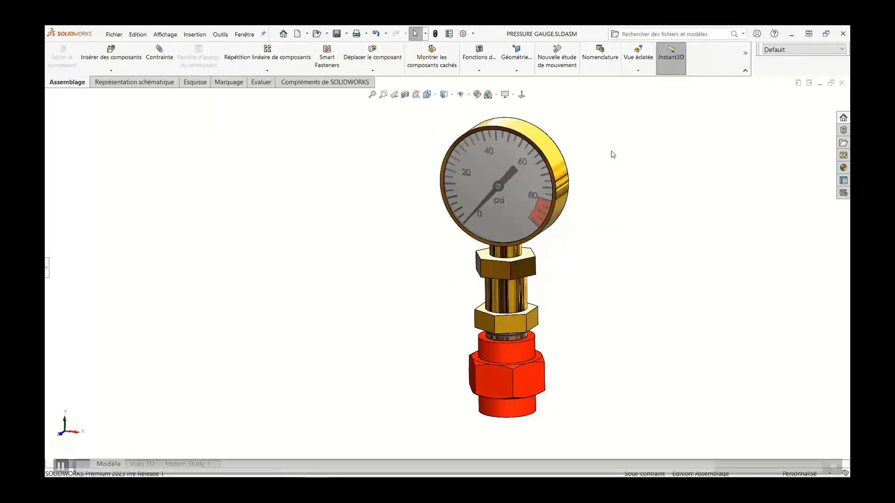
# - Tile the pressure gauge assembly and its drawing side by side and select the gauge's drawing view
pyautogui.click(244, 34)
pyautogui.click(270, 107)
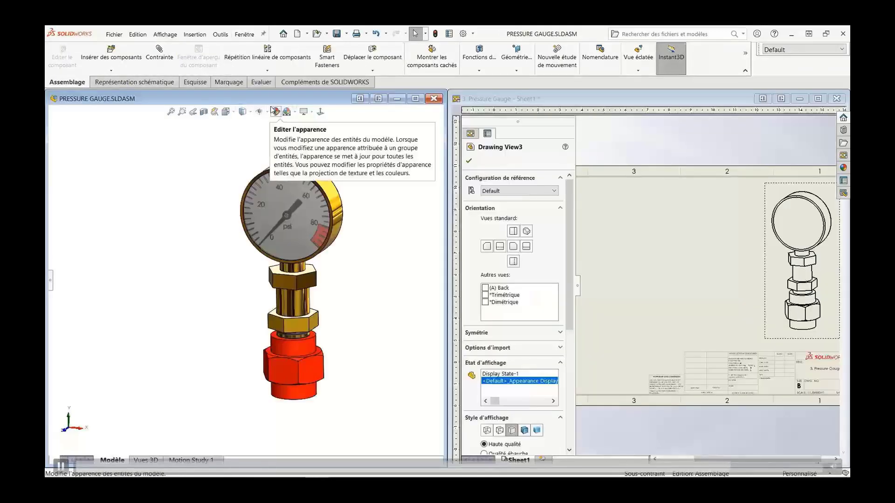
pyautogui.click(768, 270)
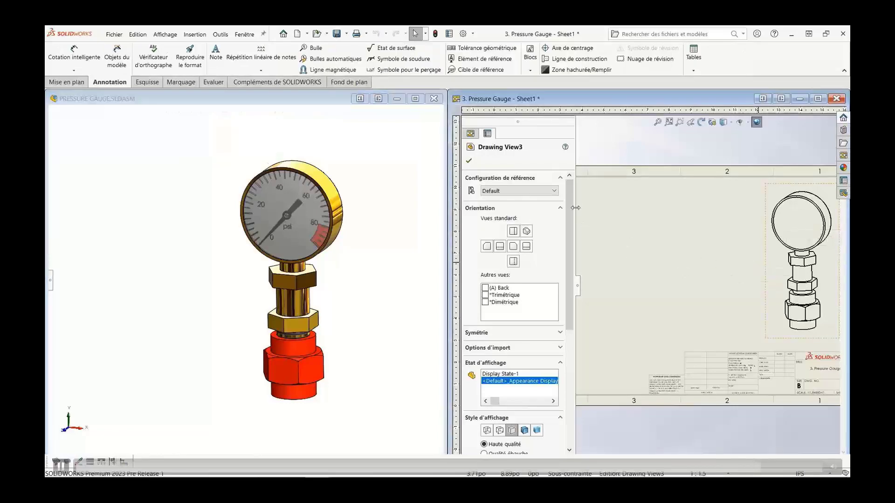
# - Try the hidden lines visible and wireframe display styles on the gauge view, and return it to hidden lines removed
pyautogui.scroll(-5, 554, 274)
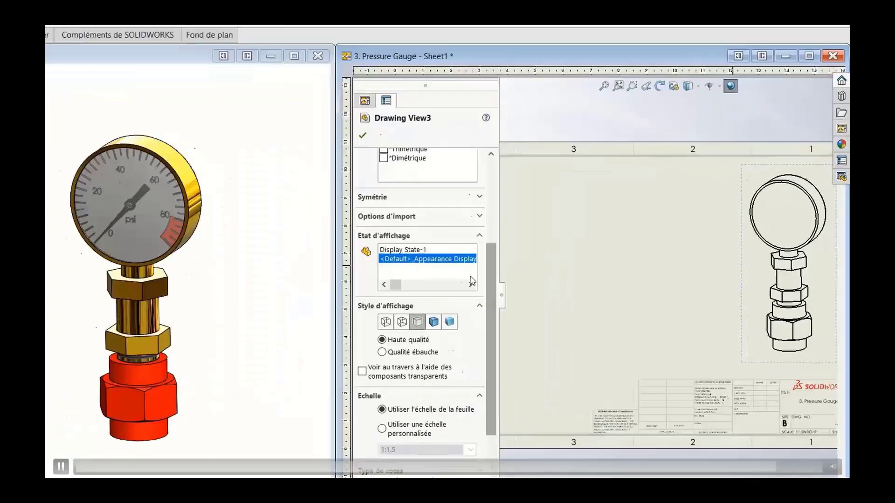
pyautogui.click(401, 322)
pyautogui.click(386, 322)
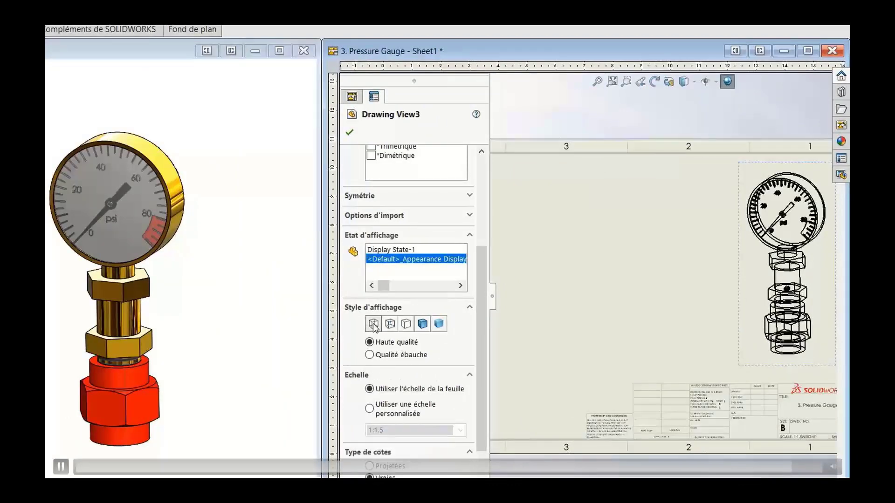
pyautogui.click(407, 323)
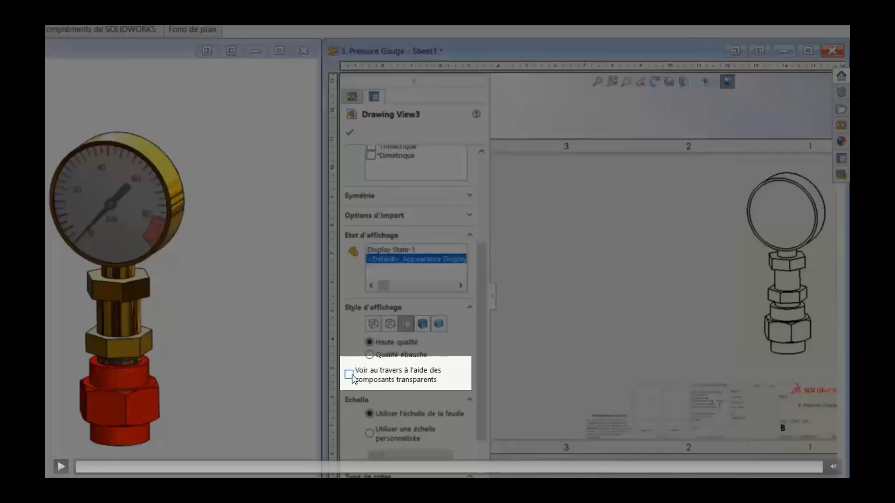
# - Let the gauge view show through transparent components, and maximize the drawing window
pyautogui.click(350, 376)
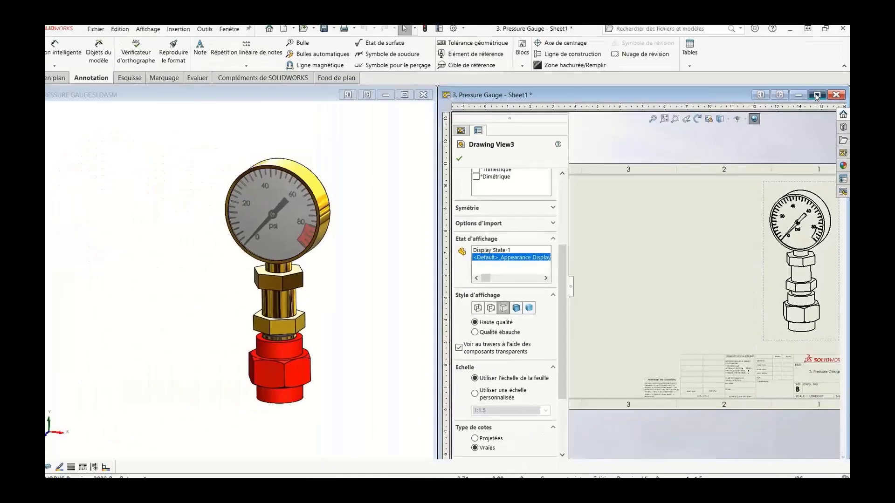
pyautogui.click(808, 50)
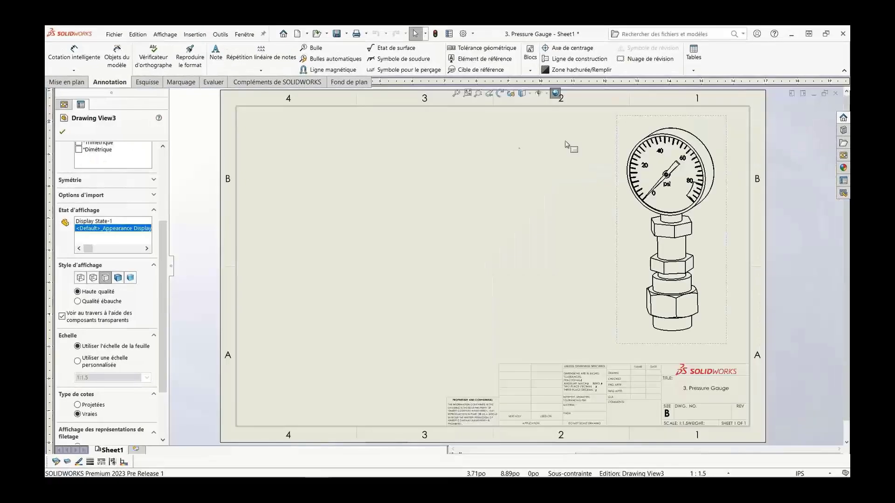
pyautogui.click(391, 153)
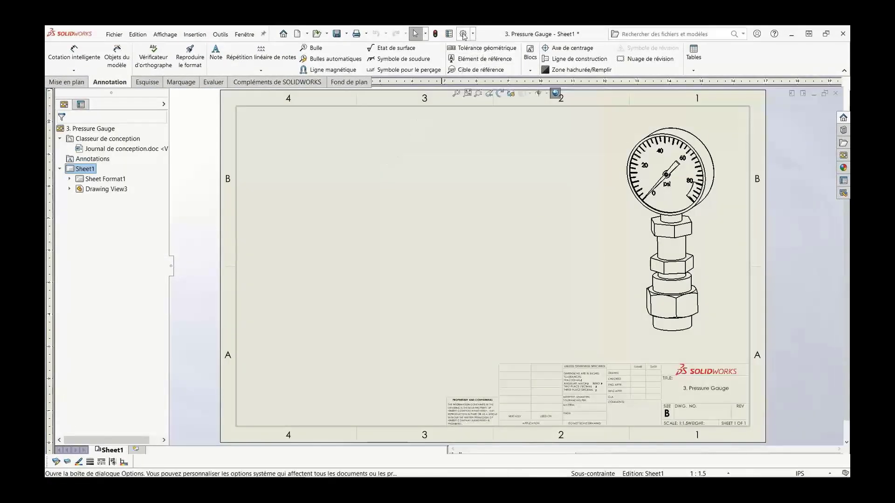
# - Enable seeing through transparent components in hidden line views in the drawing's detailing document properties
pyautogui.click(464, 34)
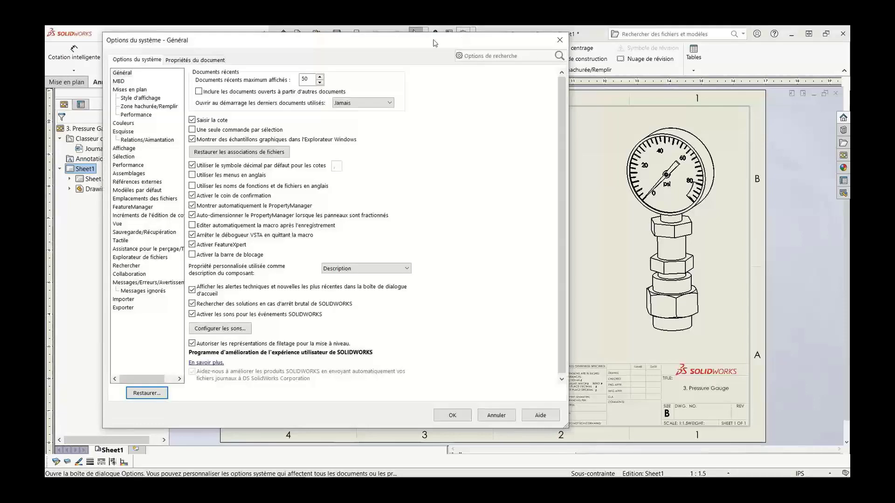
pyautogui.click(208, 61)
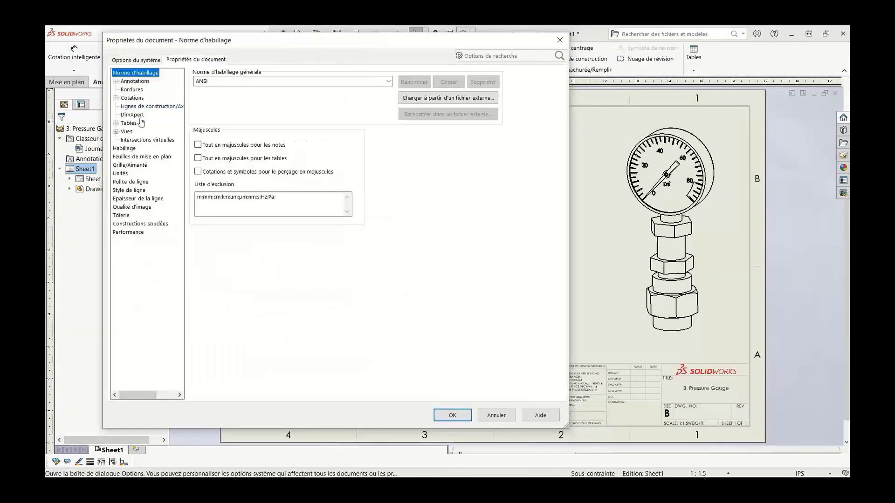
pyautogui.click(124, 148)
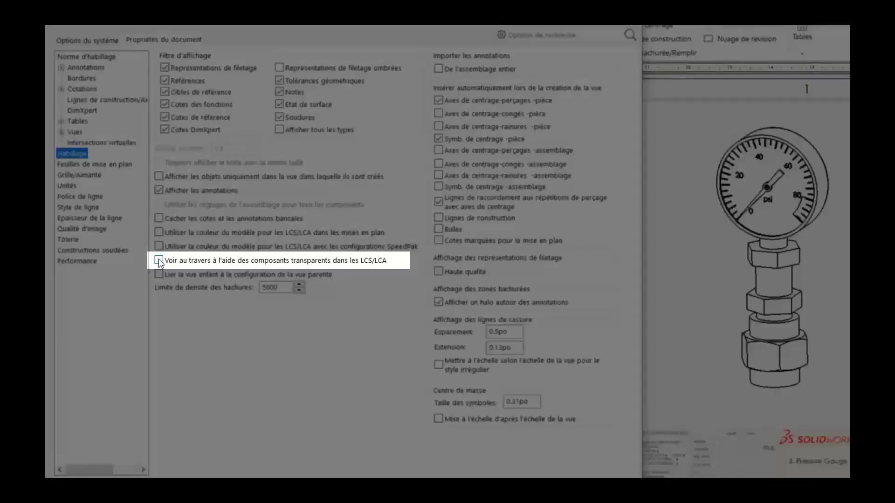
pyautogui.click(159, 261)
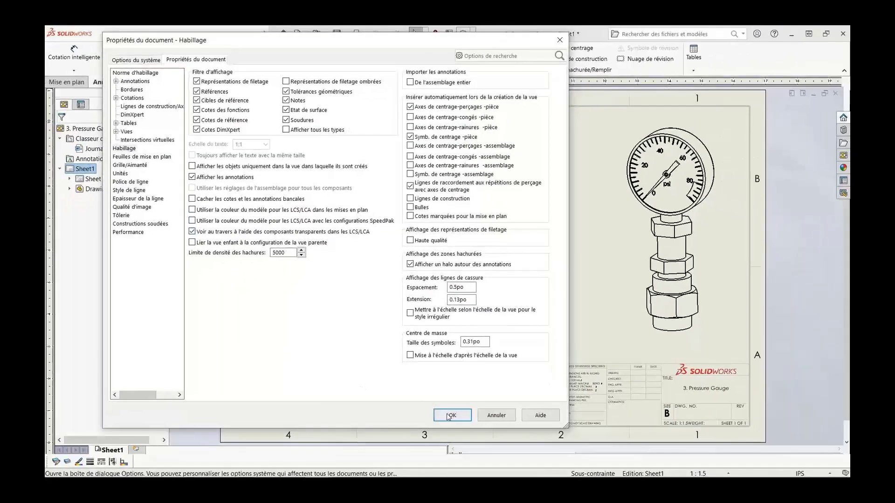
pyautogui.click(450, 415)
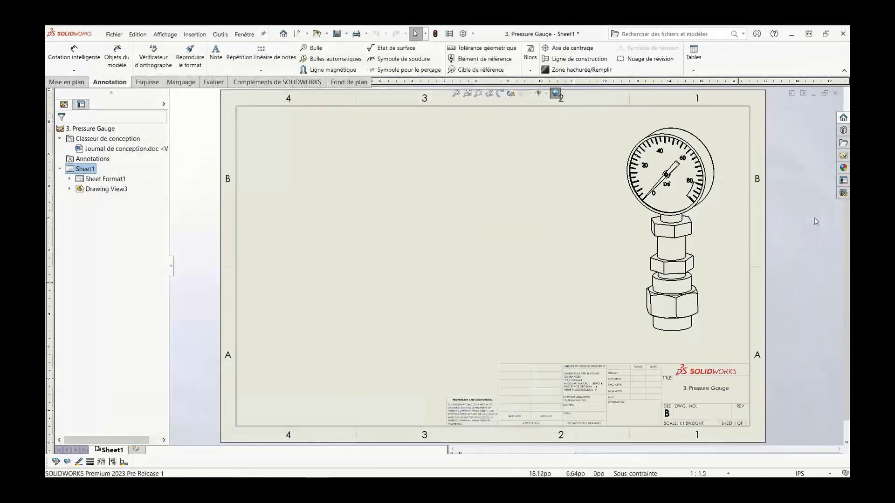
# - Place the pressure gauge's Front view on the empty side of Sheet1 and project a top view above it
pyautogui.click(844, 155)
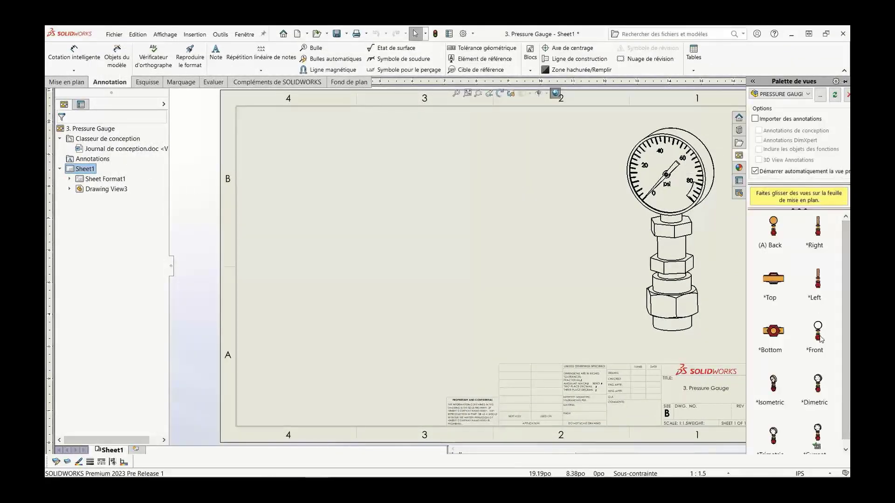
pyautogui.moveTo(817, 334)
pyautogui.mouseDown()
pyautogui.moveTo(620, 284)
pyautogui.moveTo(396, 284)
pyautogui.moveTo(359, 293)
pyautogui.mouseUp()
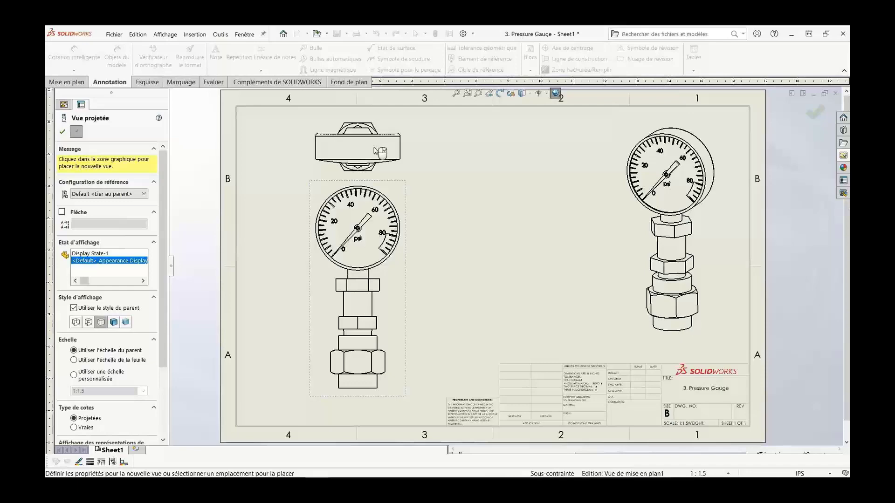
pyautogui.click(376, 151)
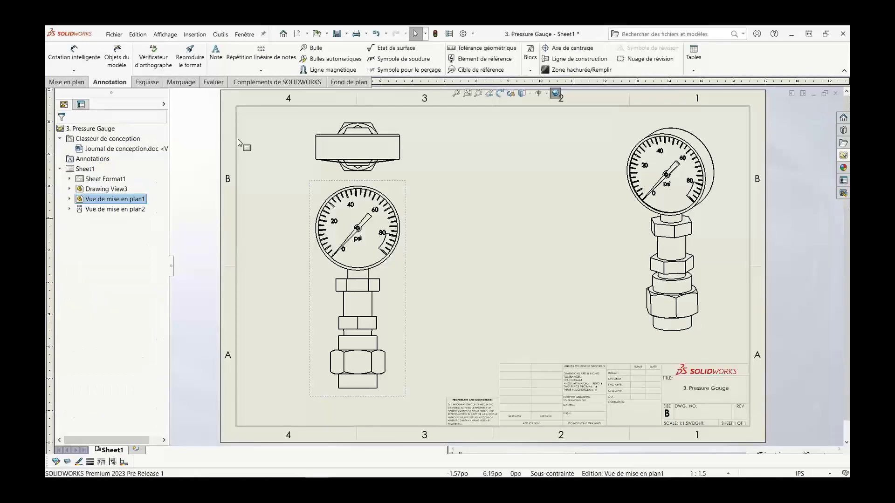